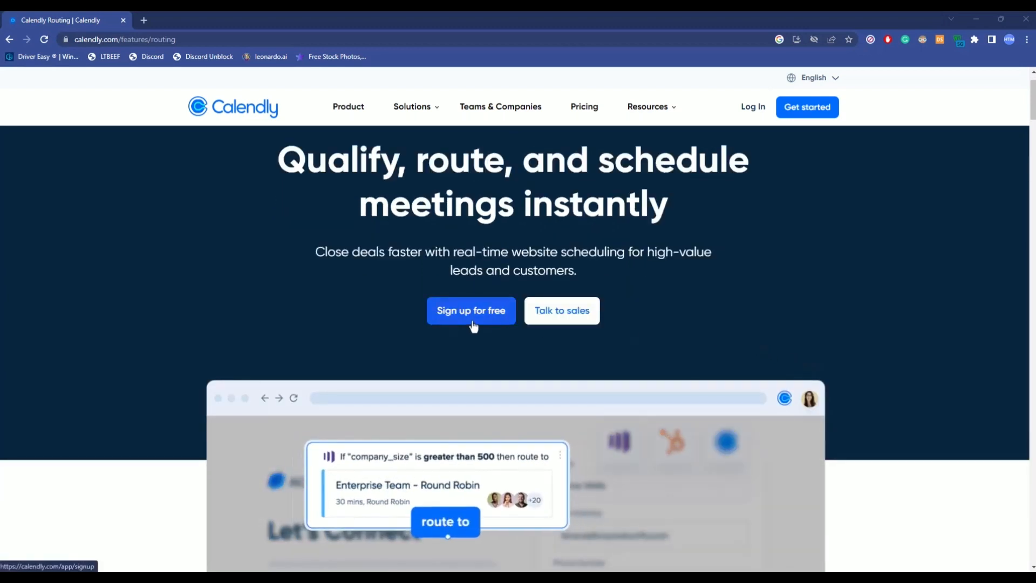
# Sign up for a free Calendly account with an existing Google account and allow access to its calendars.
pyautogui.click(818, 130)
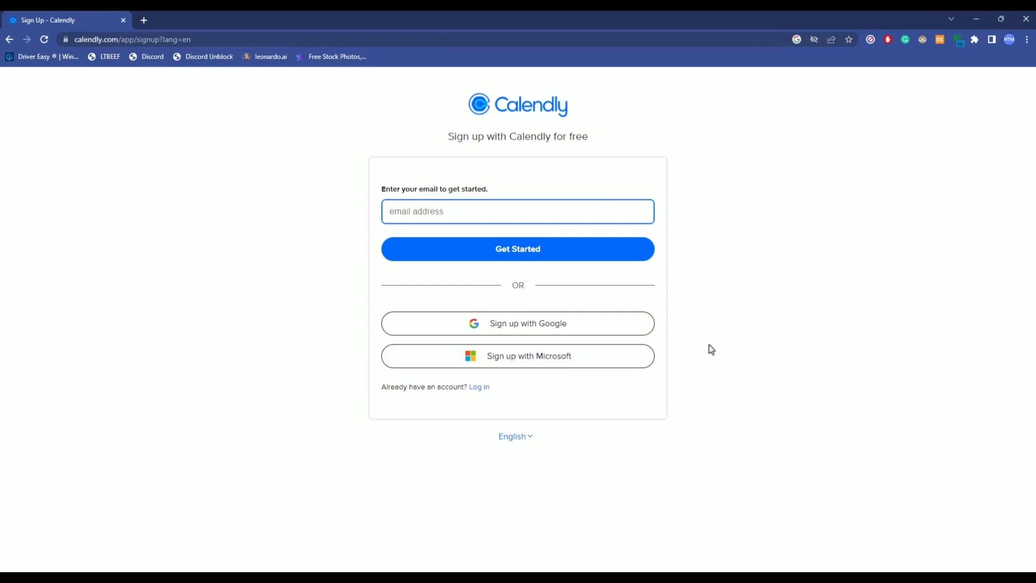
pyautogui.click(518, 330)
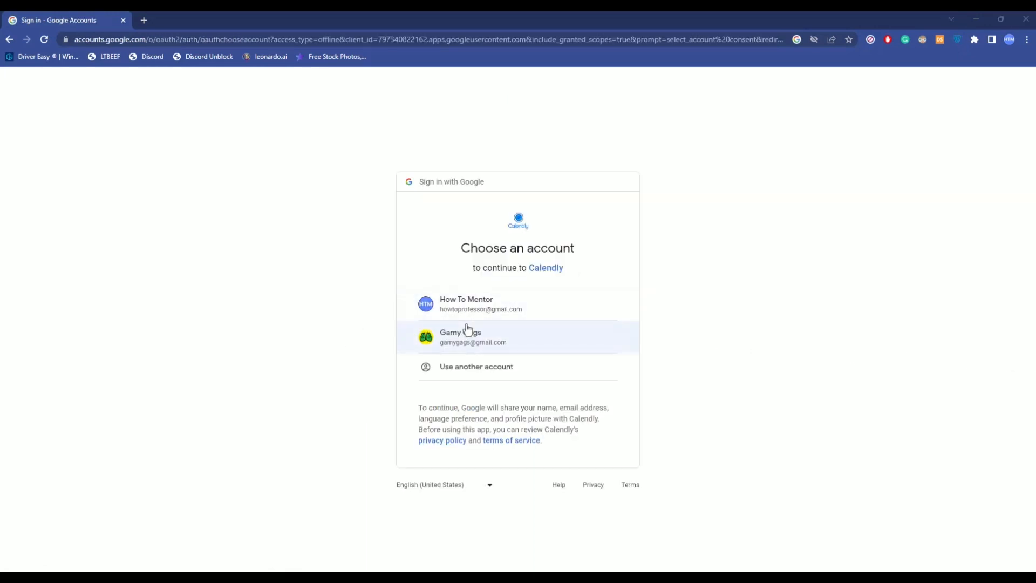
pyautogui.click(459, 306)
pyautogui.click(593, 467)
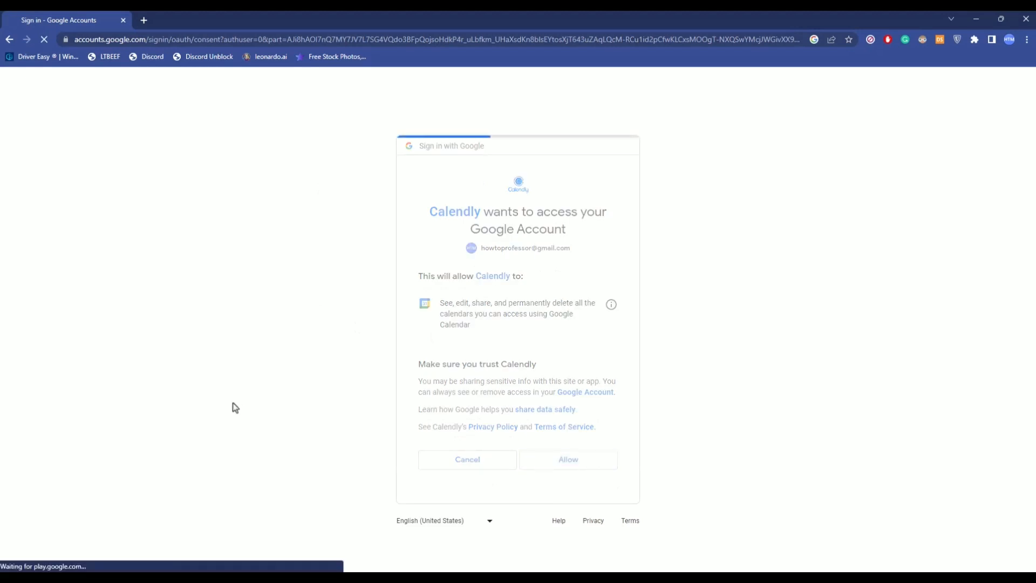
# Accept the suggested Calendly URL and the connected Google Calendar's conflict-check and event settings.
pyautogui.click(526, 287)
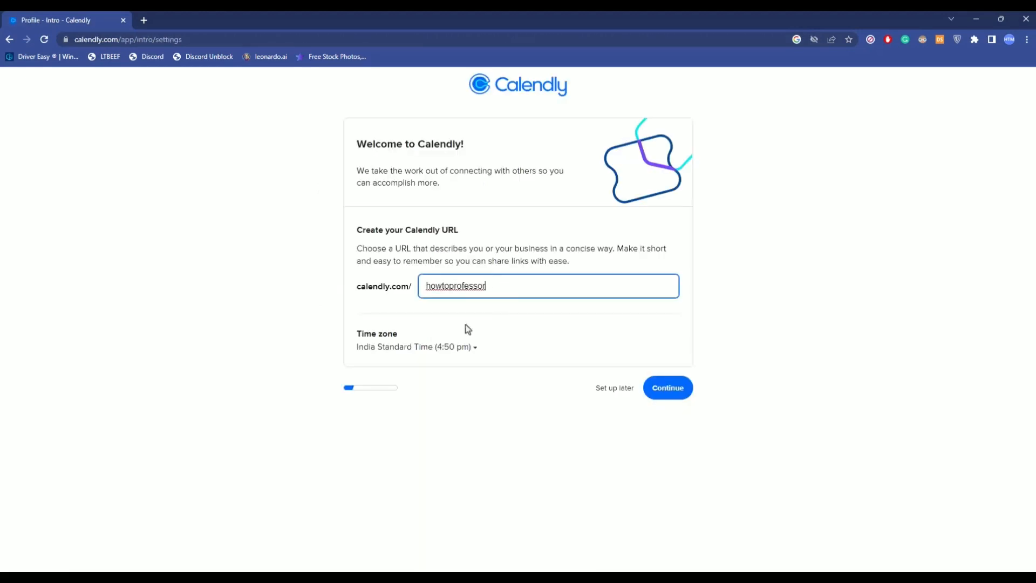
pyautogui.click(657, 391)
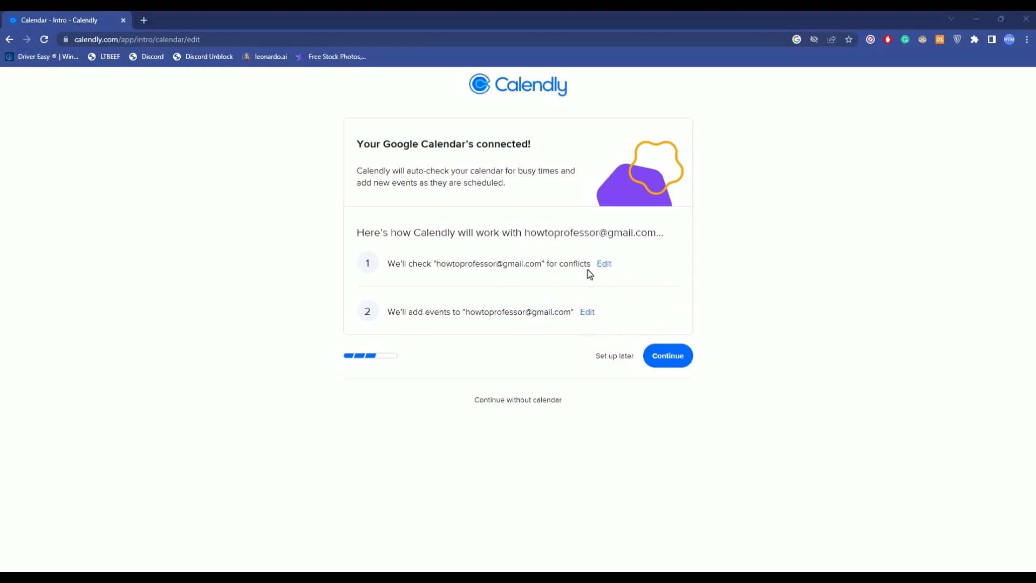
pyautogui.click(682, 364)
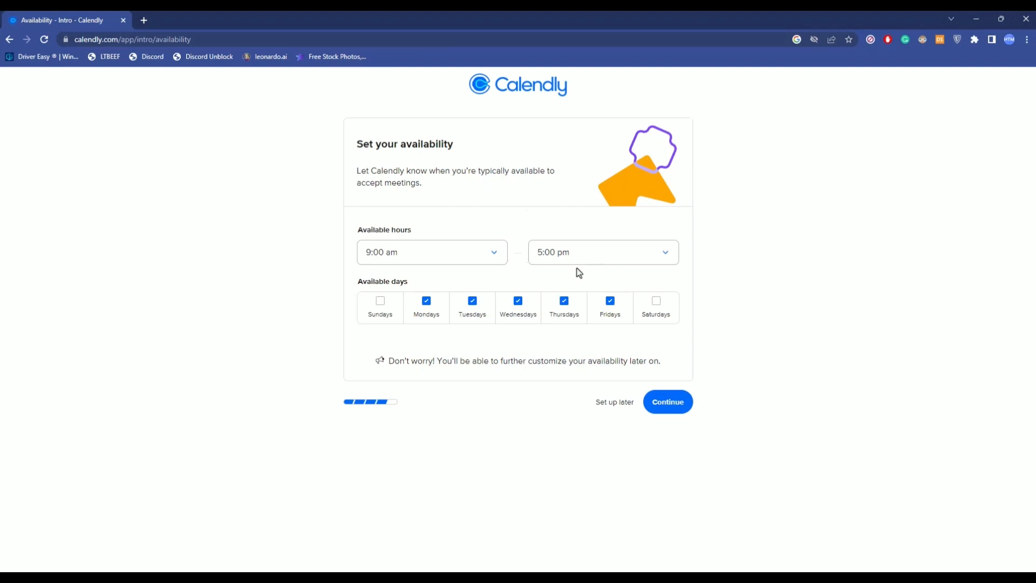
# Set availability to 9:00 am–7:00 pm, Mondays through Saturdays, and finish setup with Freelance + Consultant as the work role.
pyautogui.click(656, 300)
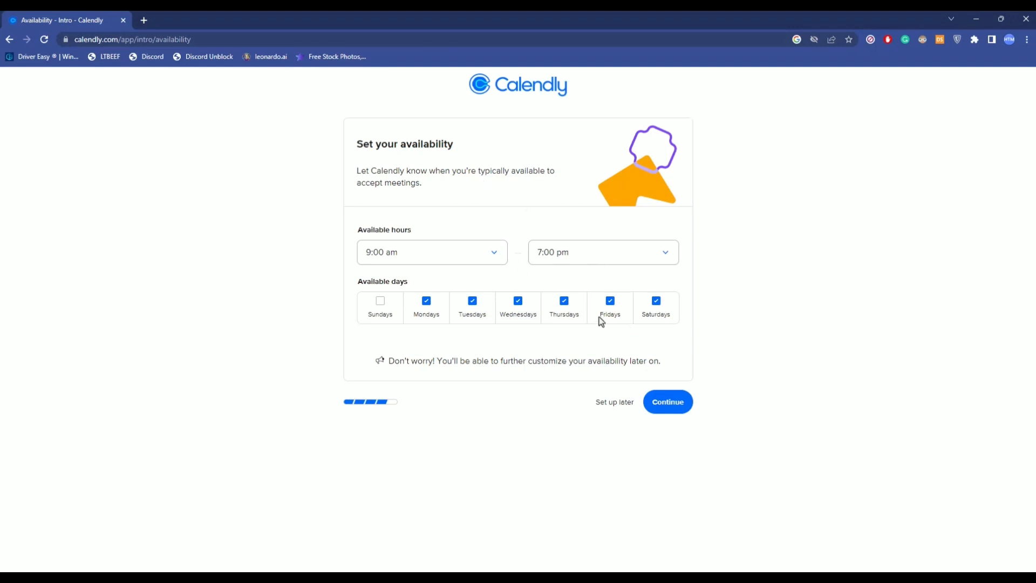
pyautogui.click(681, 404)
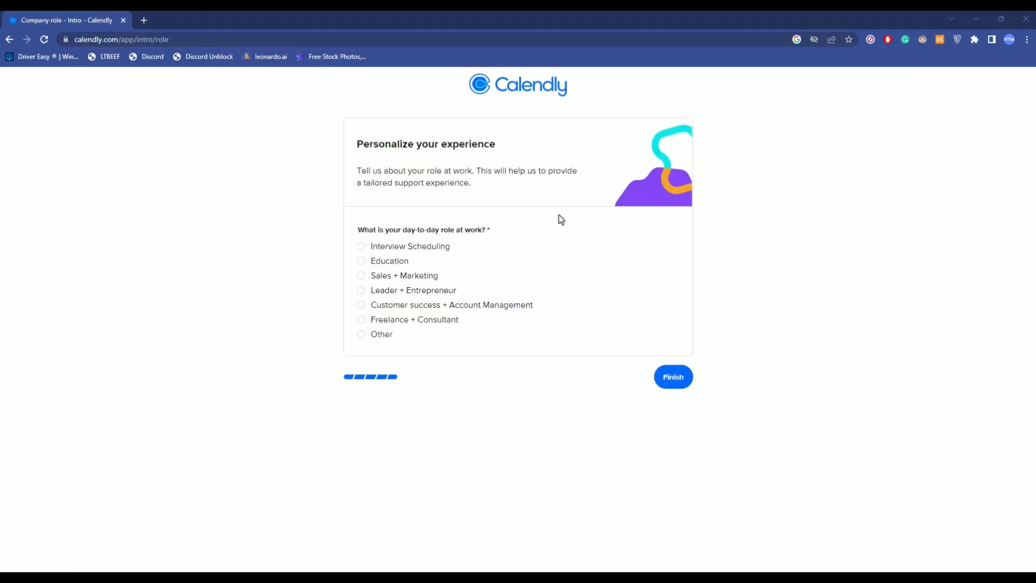
pyautogui.click(361, 321)
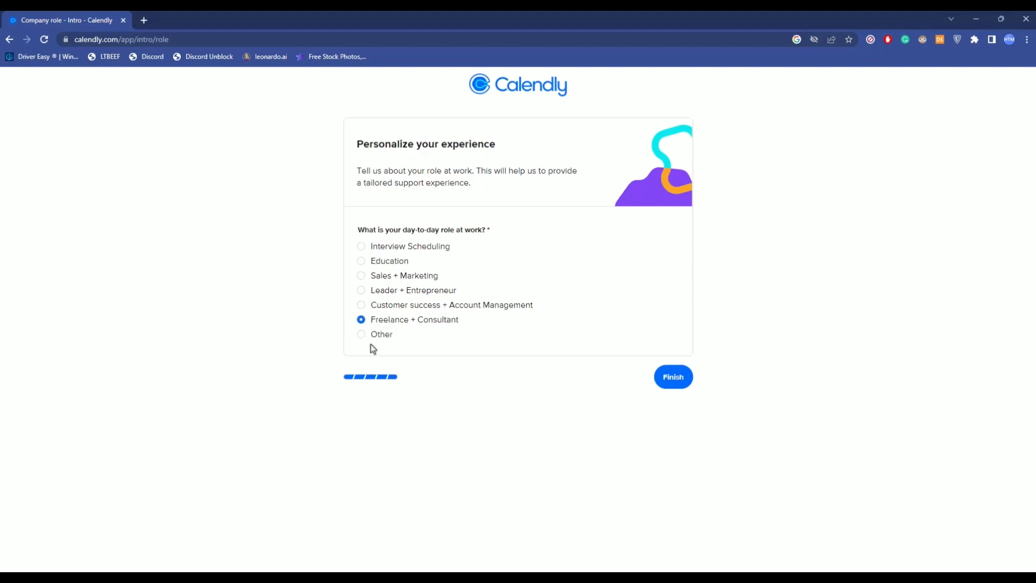
pyautogui.click(671, 377)
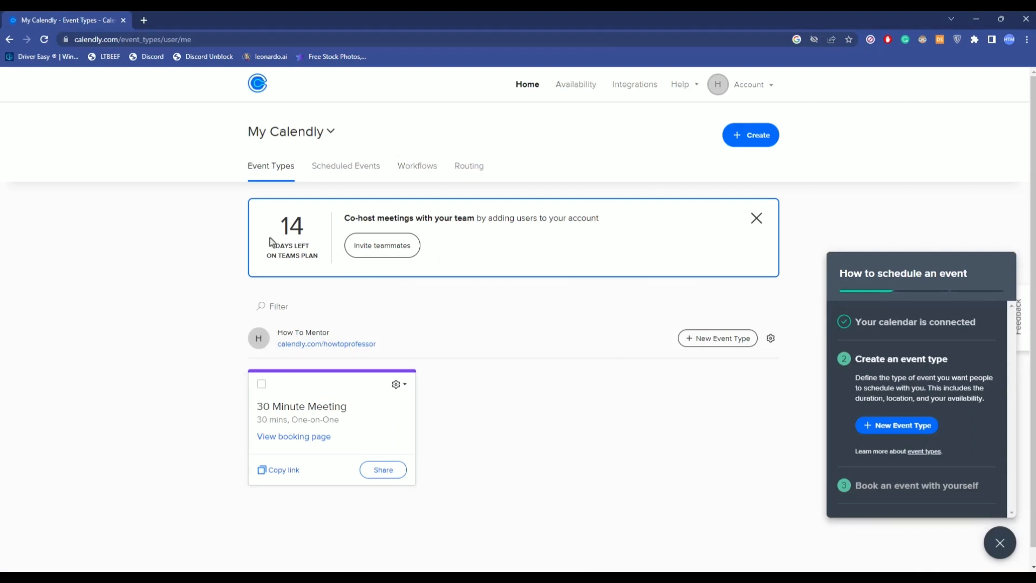
# Dismiss the Teams plan trial banner and collapse the guide on how to schedule an event.
pyautogui.moveTo(272, 243); pyautogui.dragTo(315, 253)
pyautogui.click(322, 241)
pyautogui.click(756, 219)
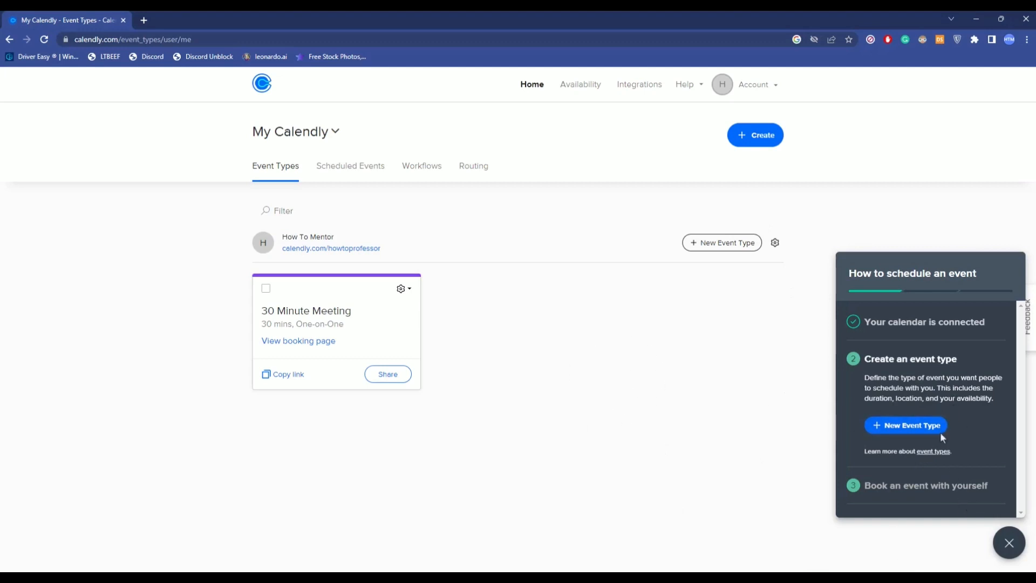
pyautogui.click(1020, 544)
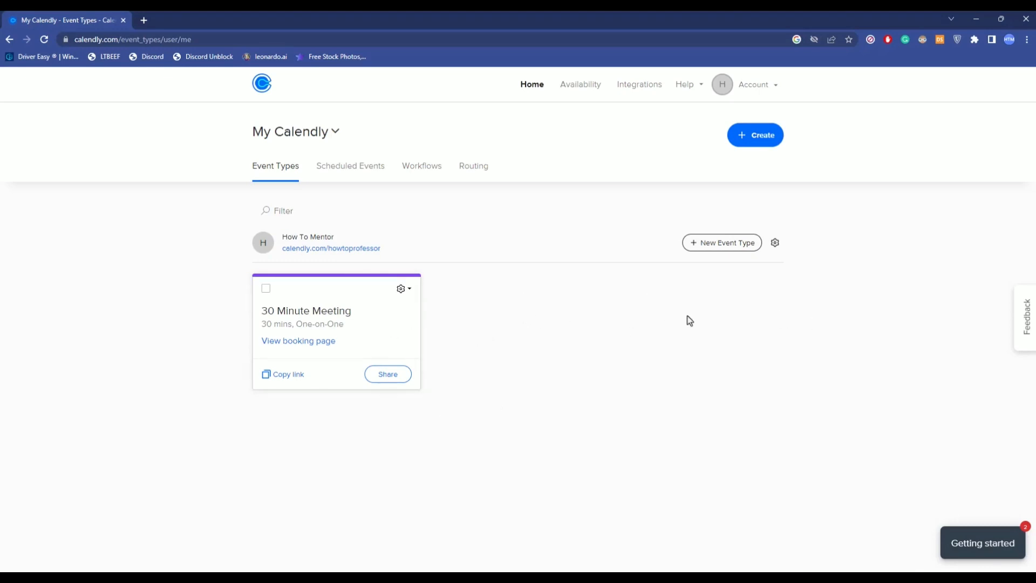
# Delete the 30 Minute Meeting event type.
pyautogui.click(410, 295)
pyautogui.click(369, 378)
pyautogui.click(588, 239)
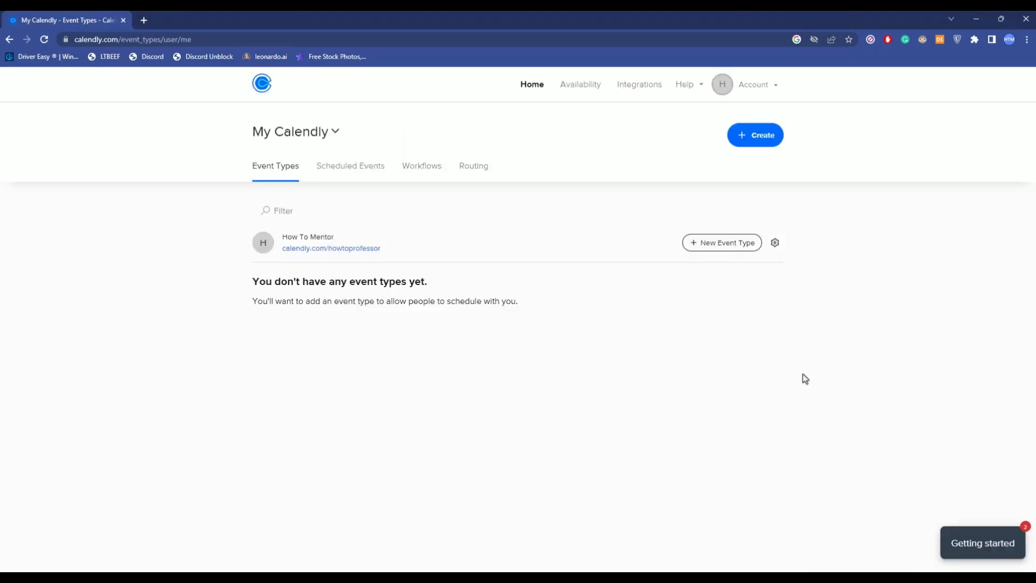
# Create a new One-on-One event type and name it Test.
pyautogui.click(748, 139)
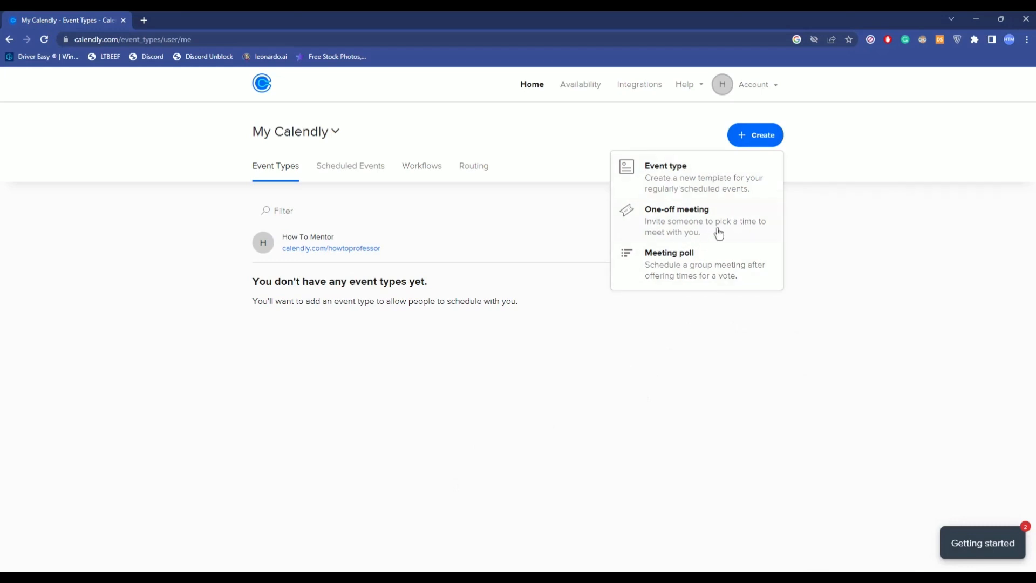
pyautogui.click(704, 181)
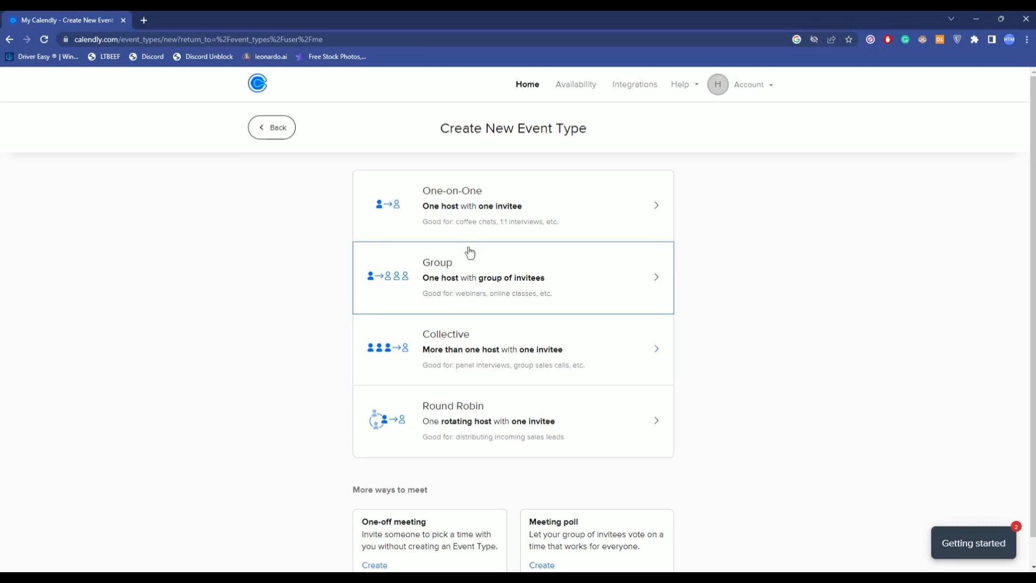
pyautogui.click(575, 196)
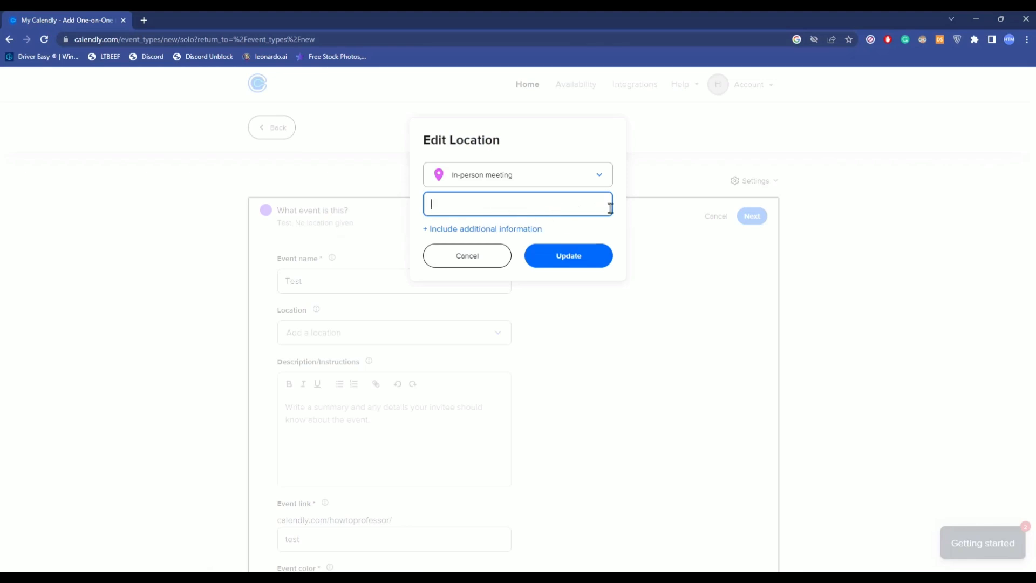
pyautogui.click(470, 259)
pyautogui.click(424, 339)
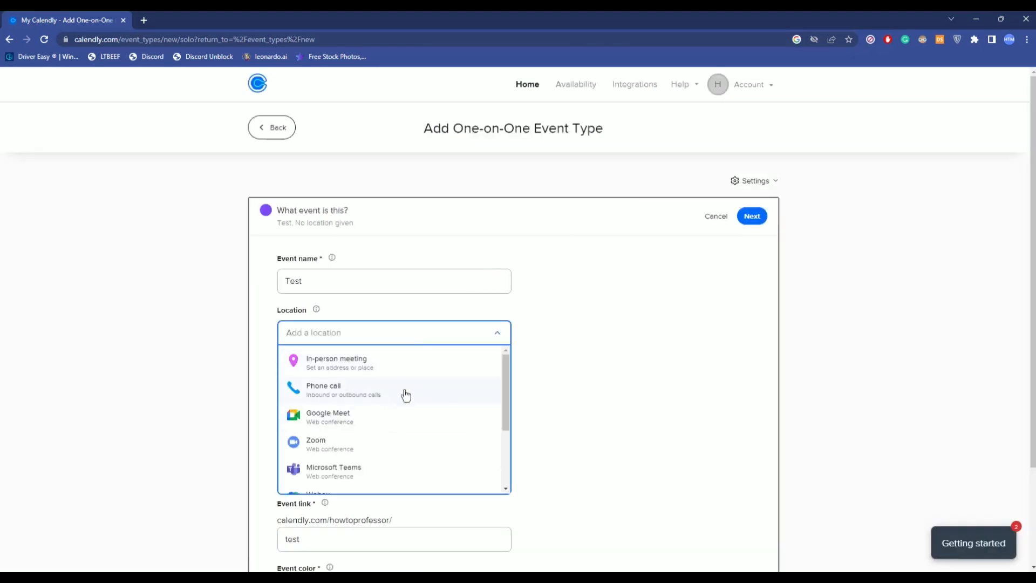
pyautogui.scroll(-1, 365, 423)
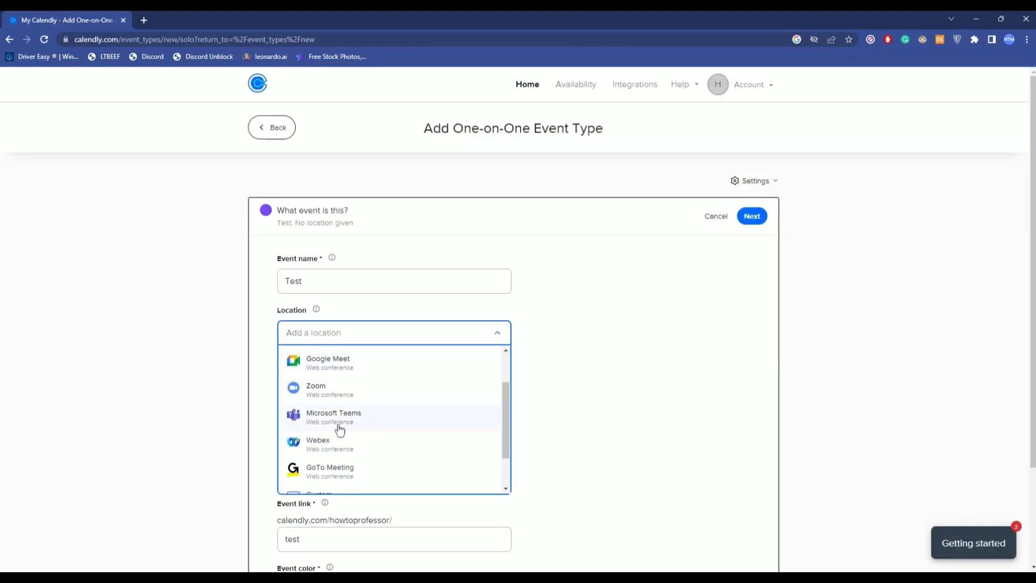
pyautogui.scroll(-1, 410, 437)
pyautogui.click(384, 453)
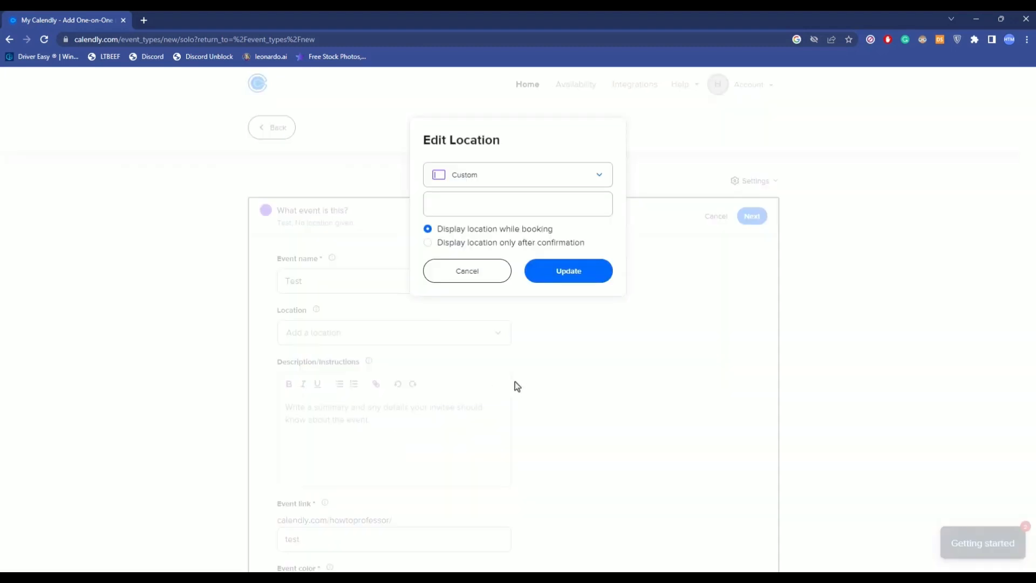
pyautogui.click(515, 387)
# Enter Test as the event description, keep test as the event link, and set the event color to lime green.
pyautogui.scroll(-2, 704, 415)
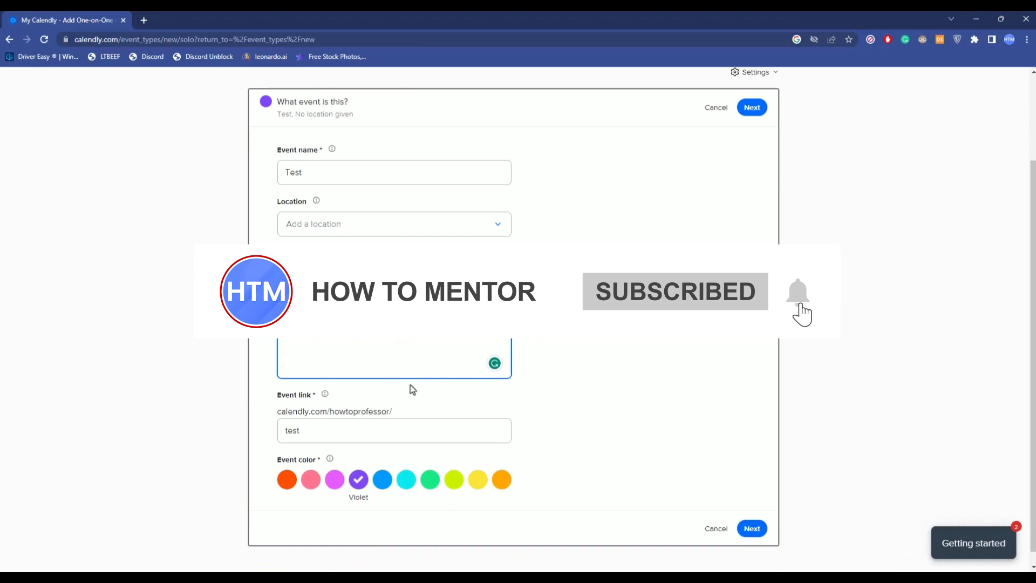
pyautogui.click(551, 366)
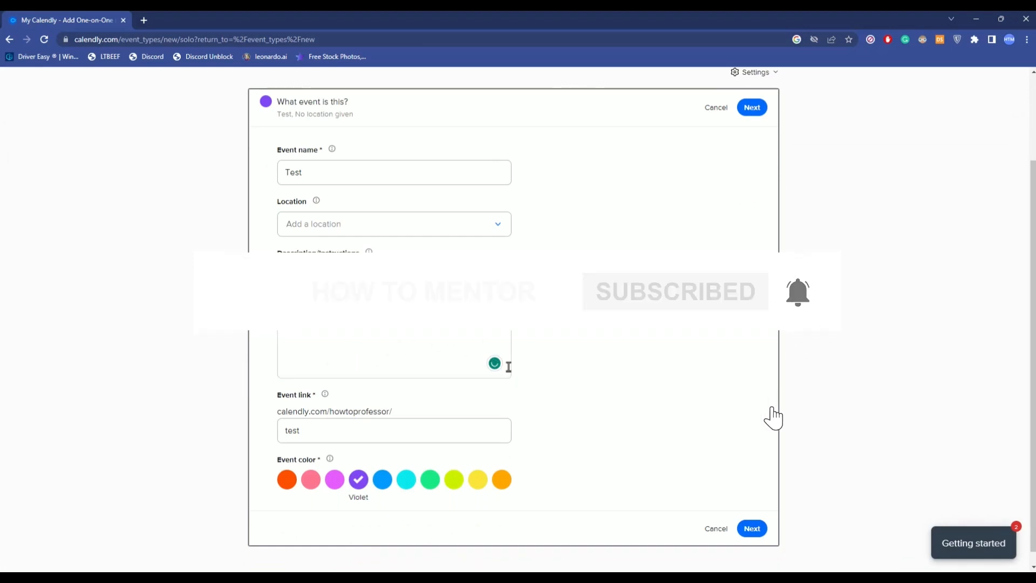
pyautogui.click(382, 427)
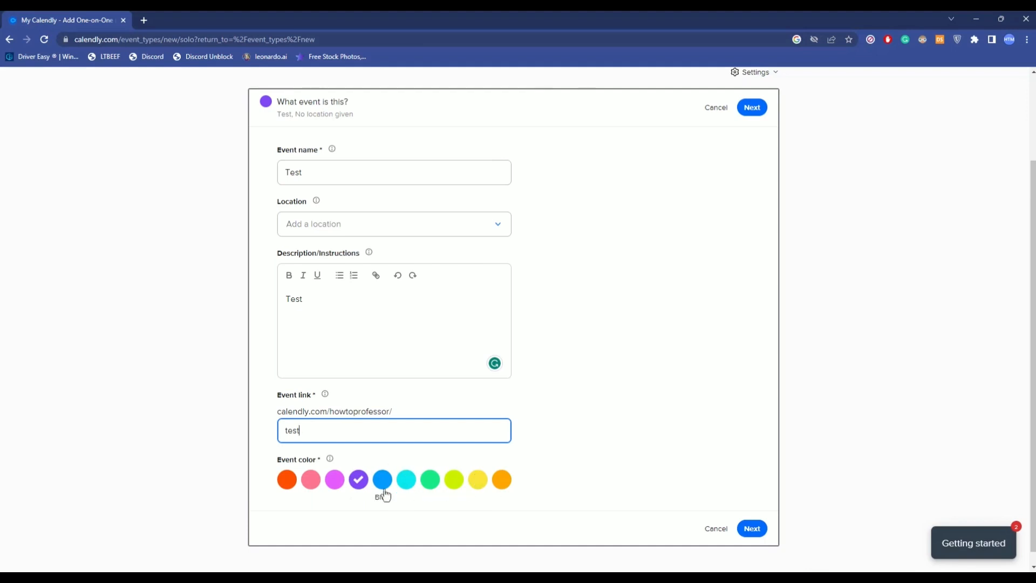
pyautogui.click(430, 479)
pyautogui.scroll(2, 470, 350)
pyautogui.click(349, 342)
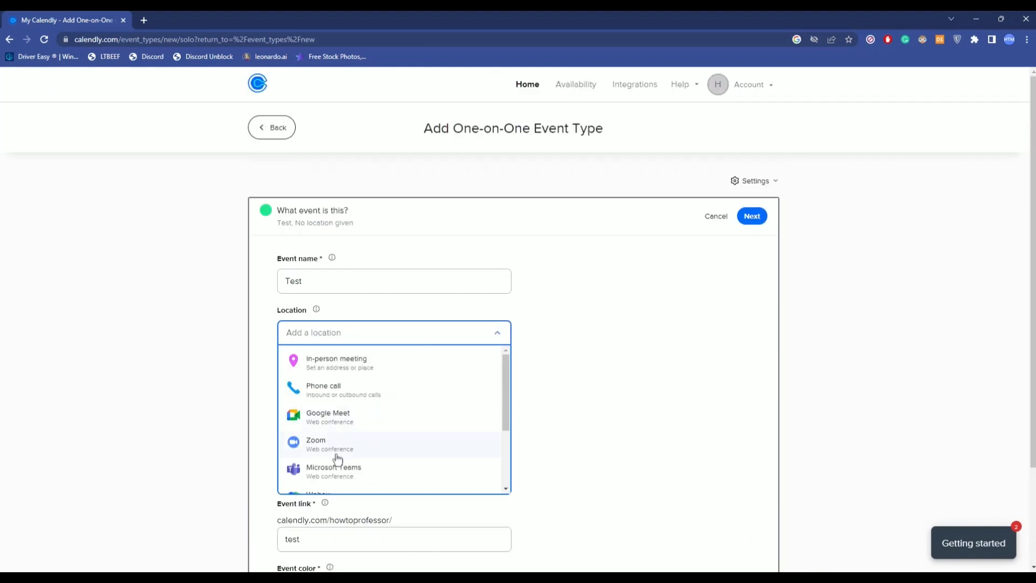
pyautogui.scroll(-2, 375, 443)
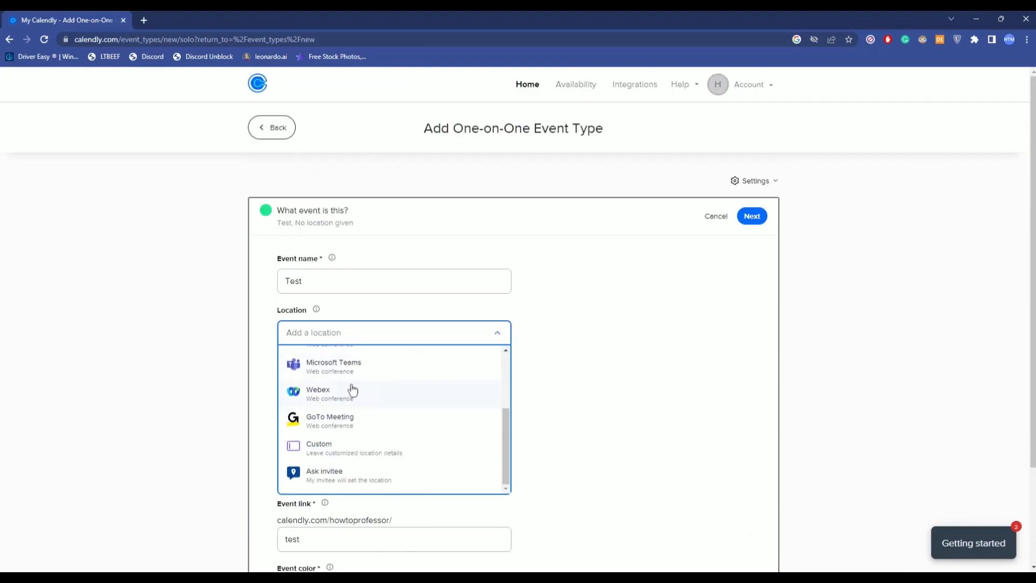
pyautogui.click(539, 367)
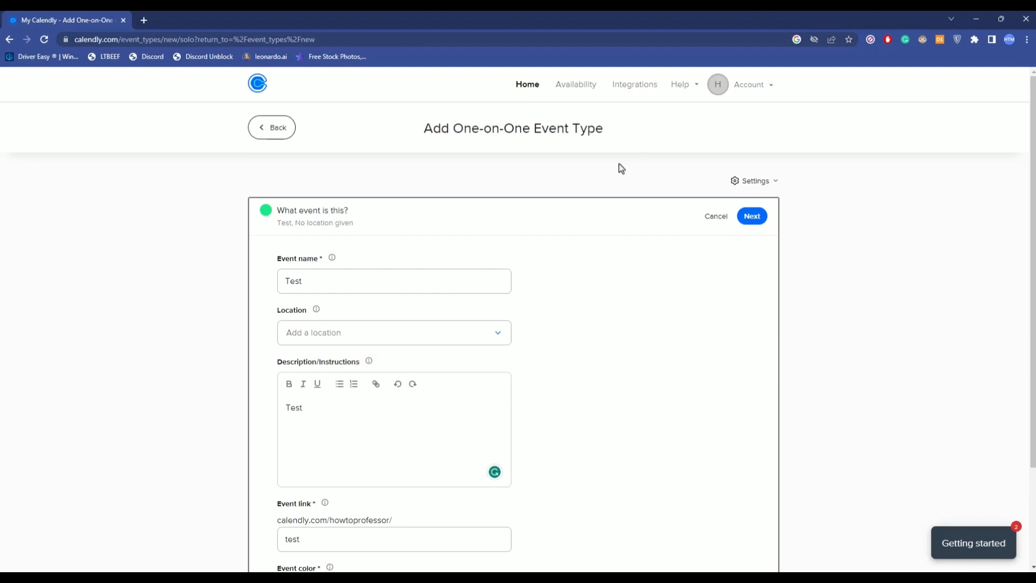
# Examine the available integrations in a separate tab, follow the Zoom connection to its sign-in page, and return to the event form.
pyautogui.middleClick(630, 93)
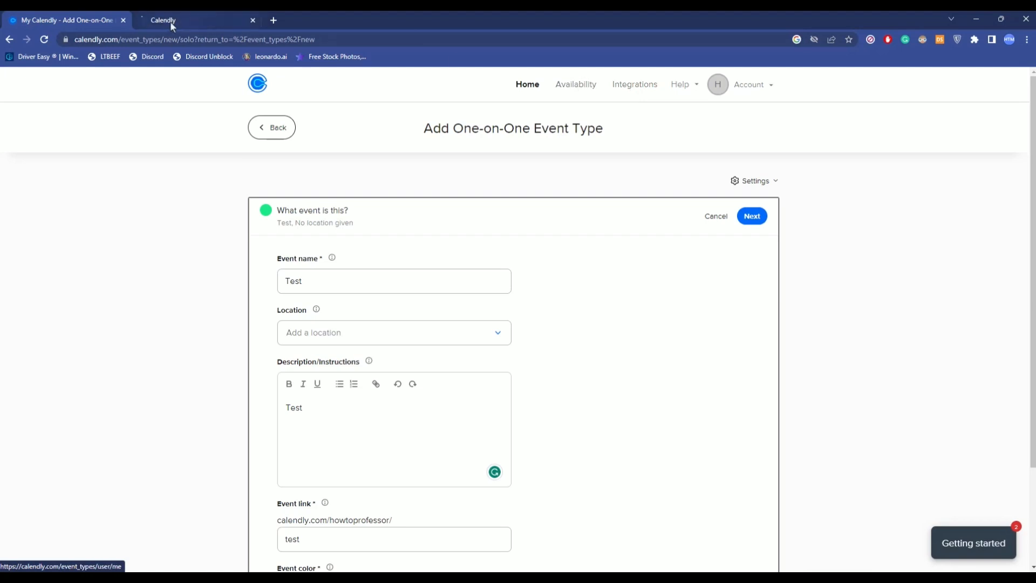
pyautogui.click(170, 21)
pyautogui.scroll(-1, 175, 354)
pyautogui.scroll(-3, 175, 353)
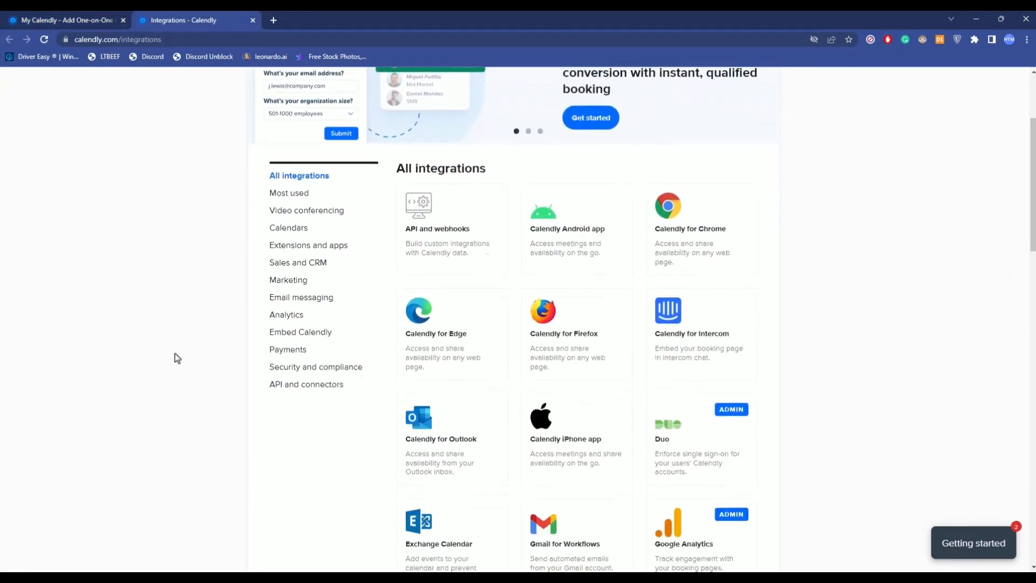
pyautogui.scroll(-10, 175, 352)
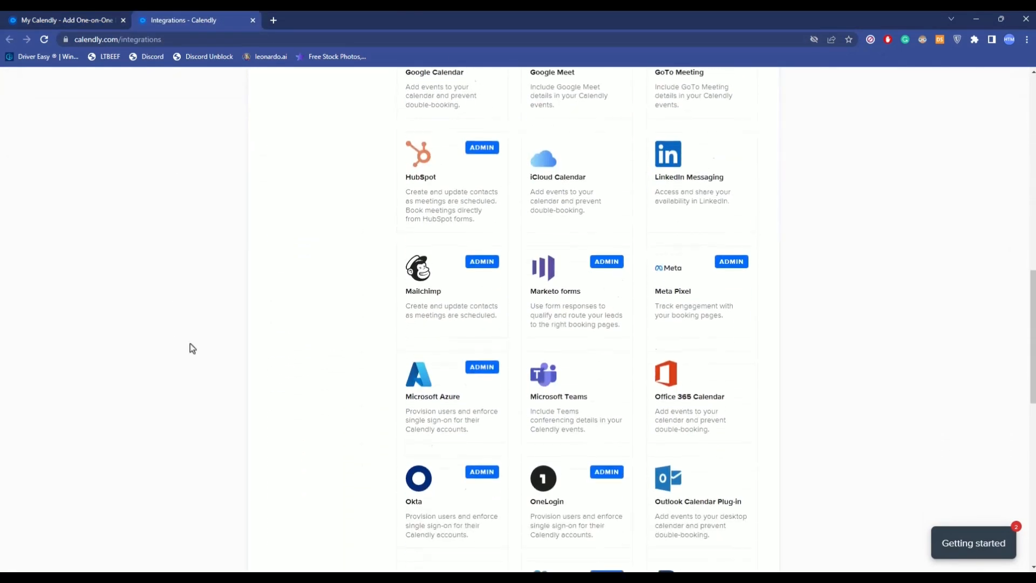
pyautogui.scroll(-9, 190, 343)
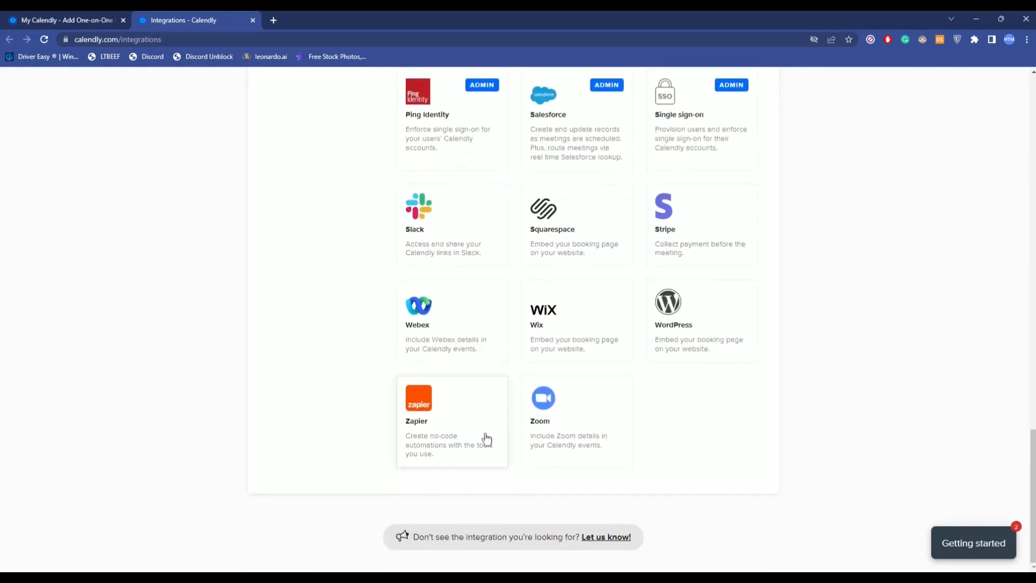
pyautogui.click(546, 397)
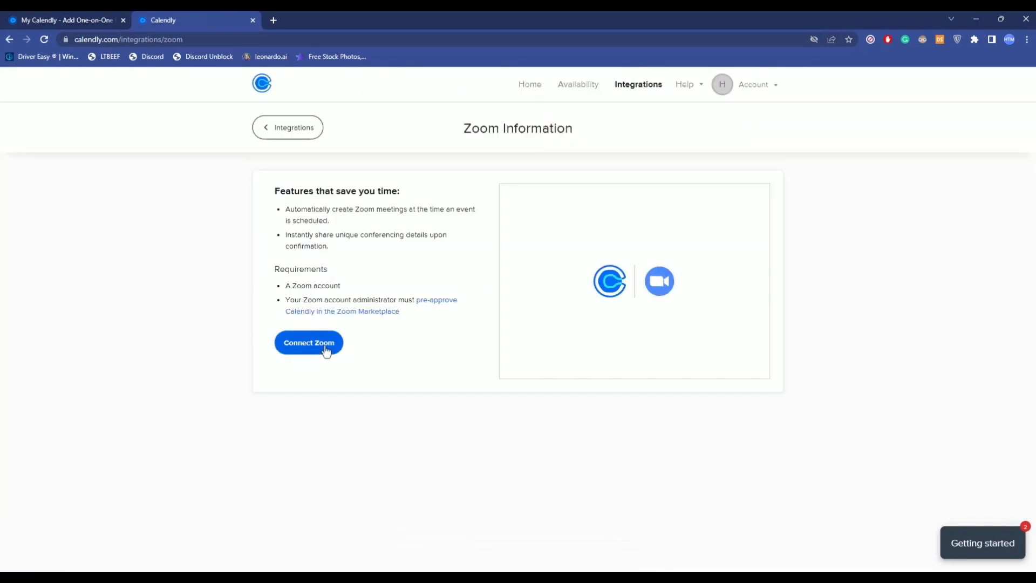
pyautogui.click(326, 350)
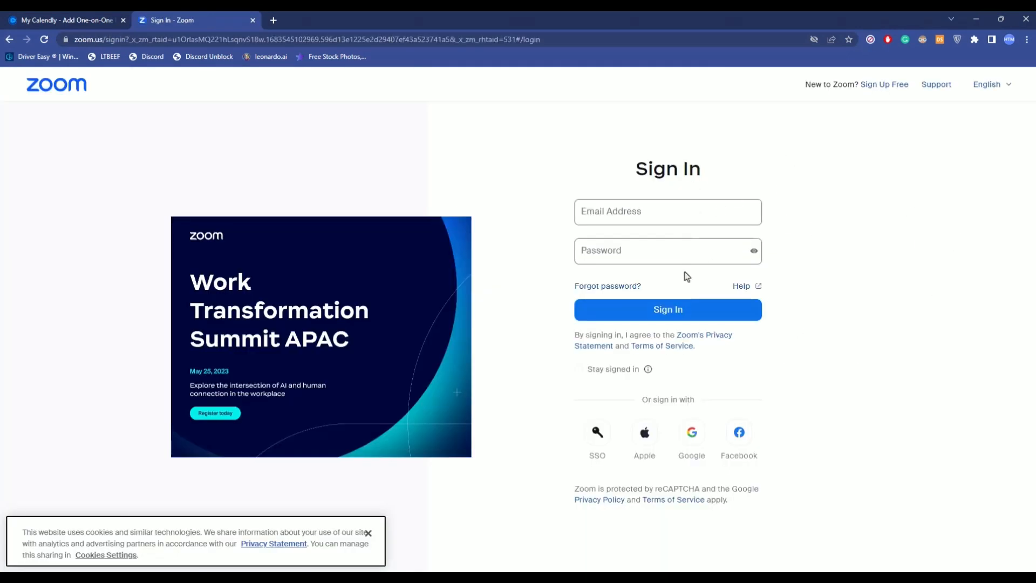
pyautogui.click(82, 16)
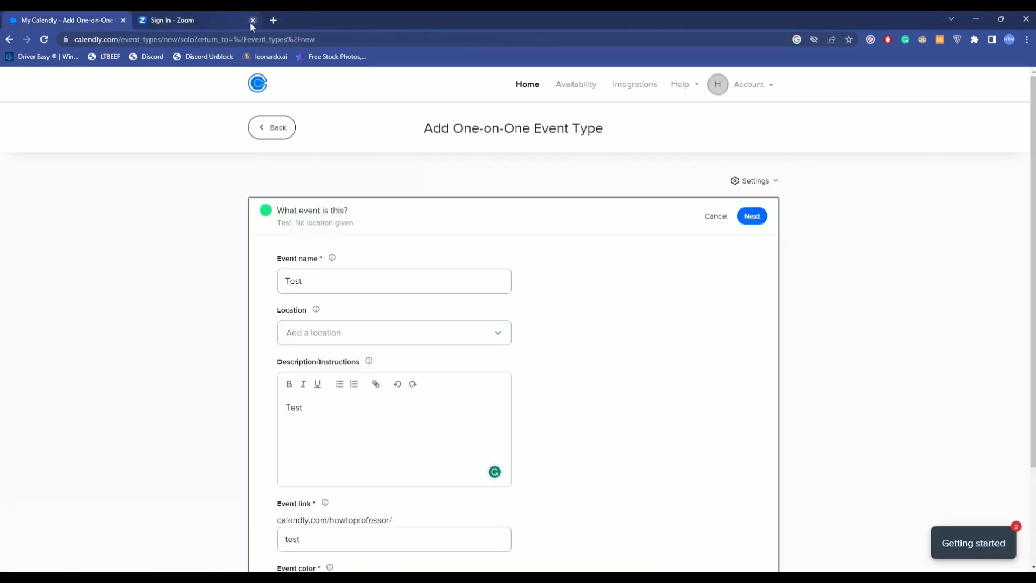
pyautogui.click(251, 20)
# Set the Test event's location to Phone call and continue to its booking settings.
pyautogui.scroll(-2, 556, 415)
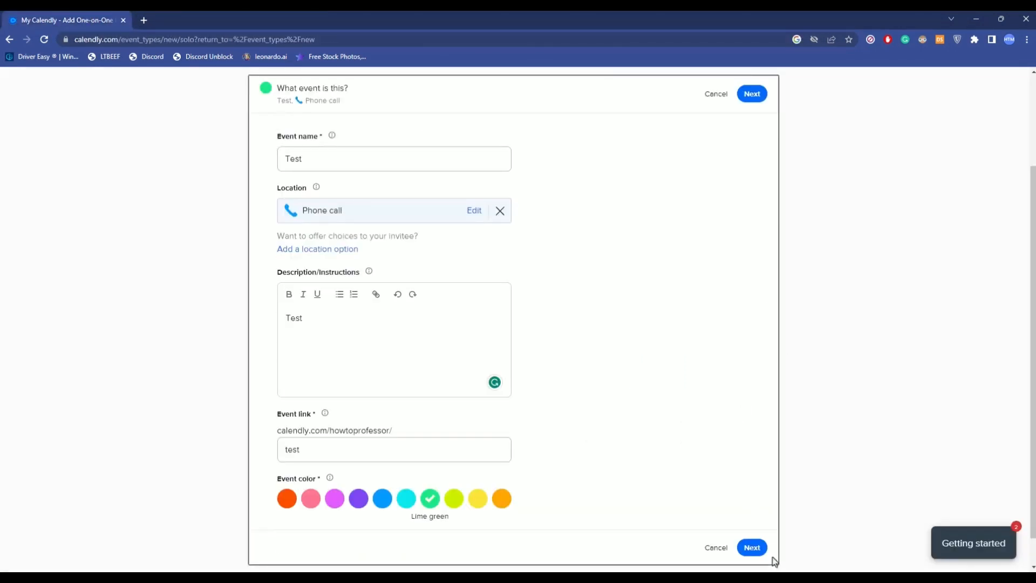
pyautogui.click(752, 549)
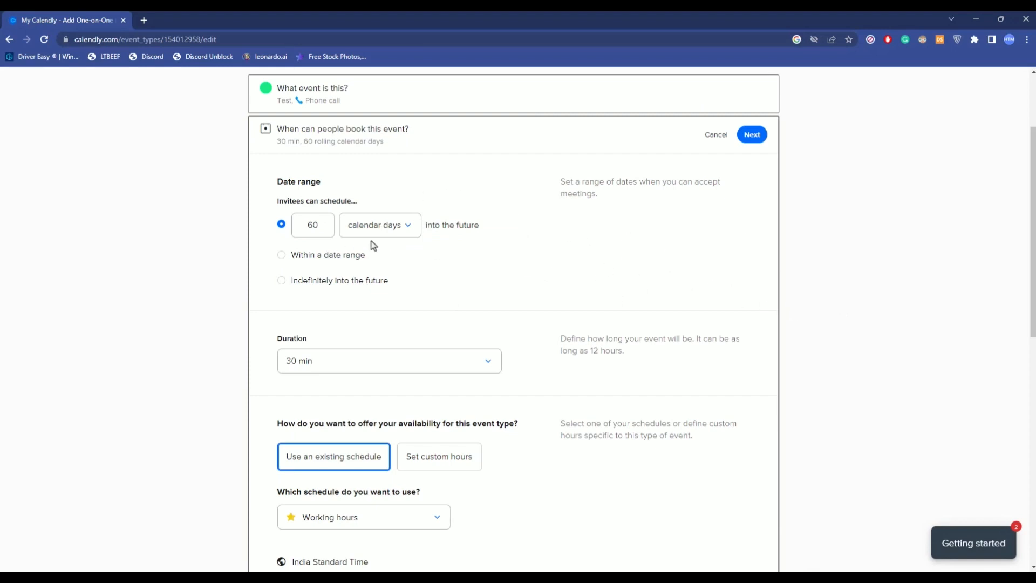
# Limit scheduling of the event to a date range of 1 Jun – 9 Jun 2023.
pyautogui.click(328, 261)
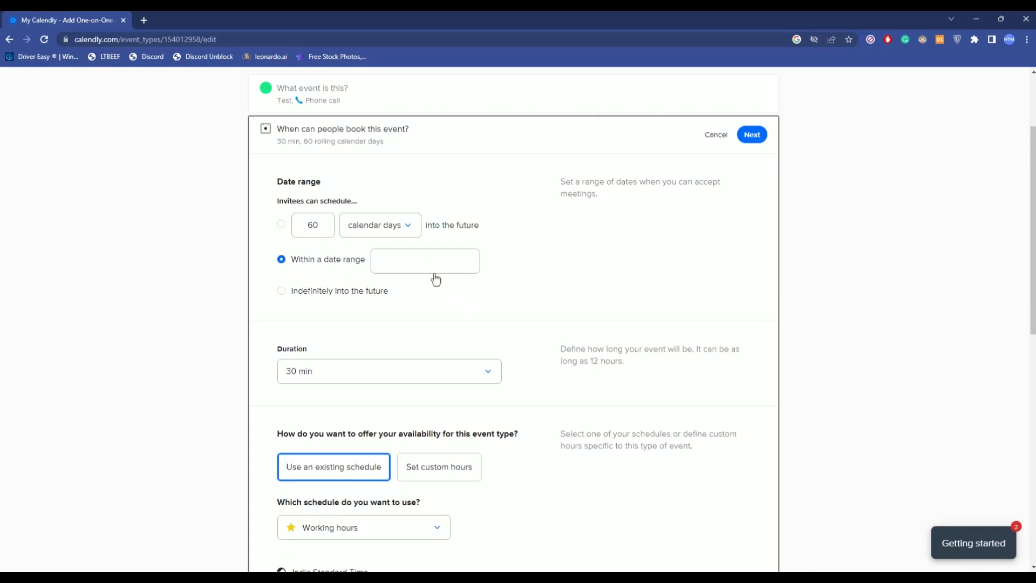
pyautogui.click(435, 272)
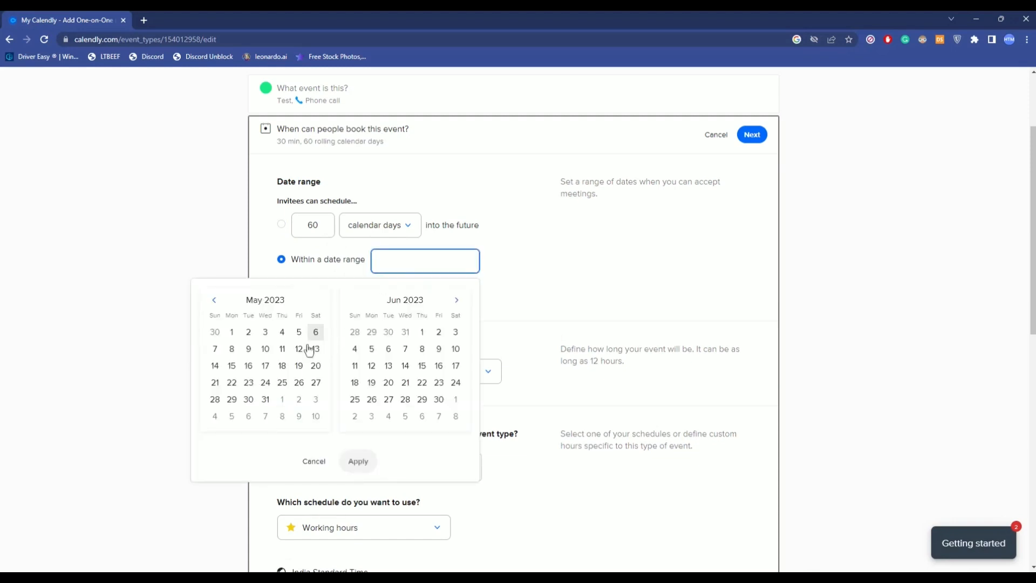
pyautogui.click(281, 331)
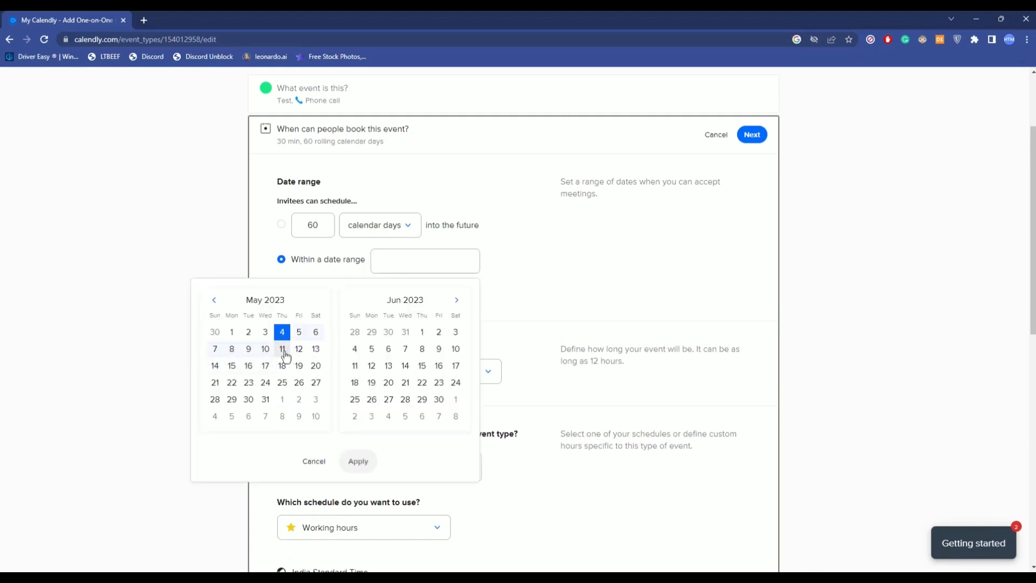
pyautogui.click(282, 348)
pyautogui.click(421, 331)
pyautogui.click(438, 348)
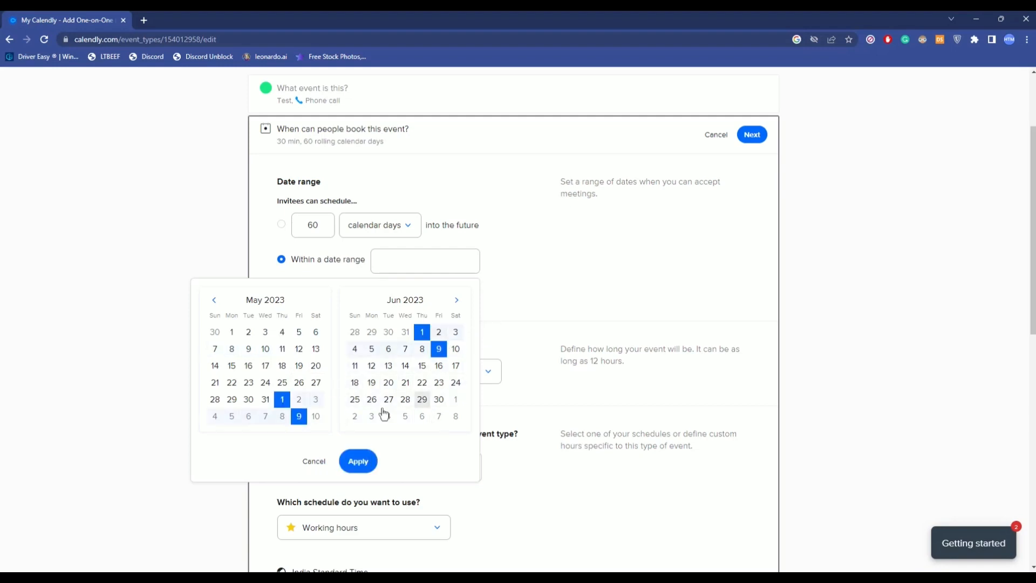
pyautogui.click(359, 462)
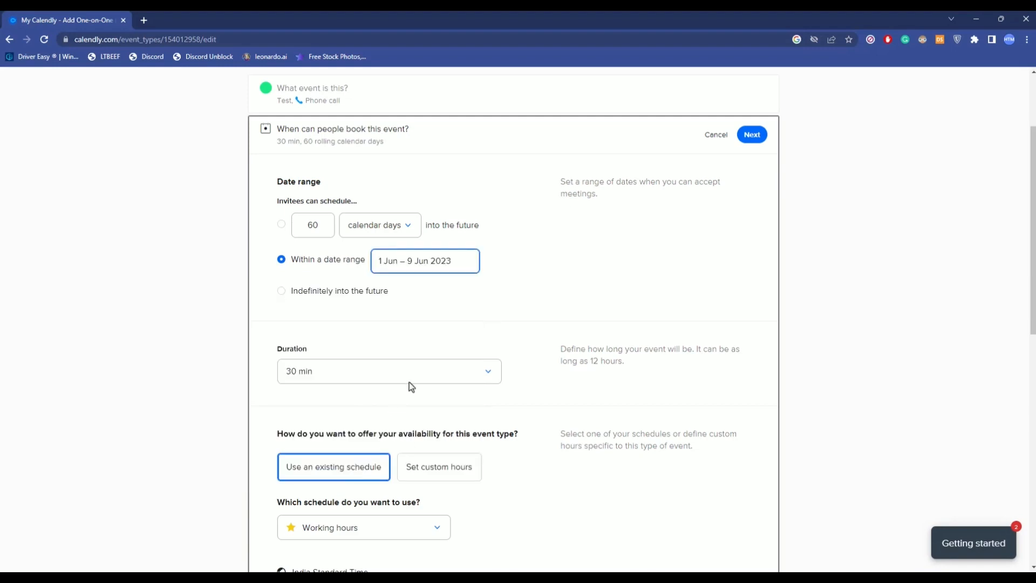
# Let invitees schedule indefinitely into the future and set a custom event duration of 120 min.
pyautogui.click(340, 304)
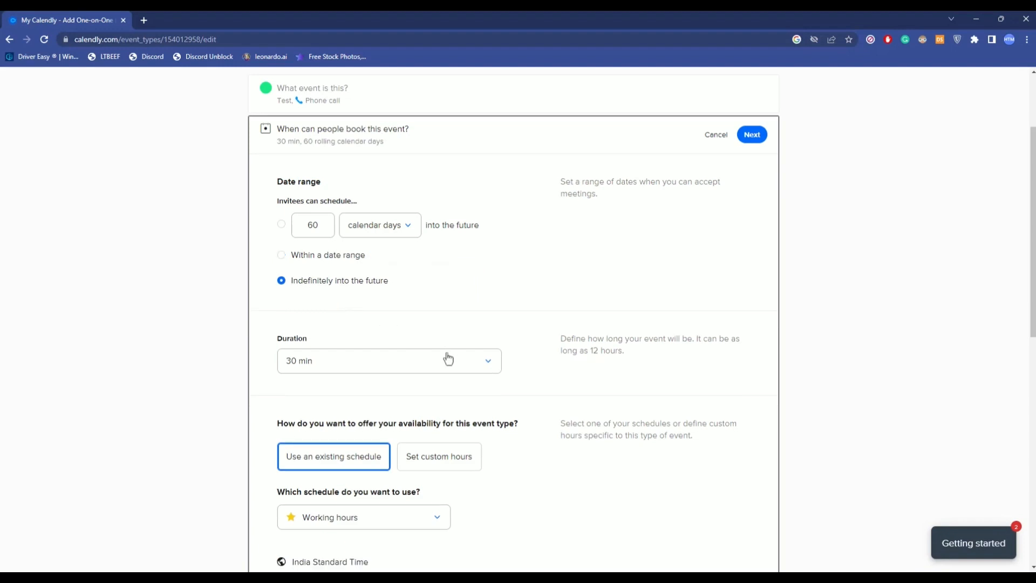
pyautogui.click(481, 363)
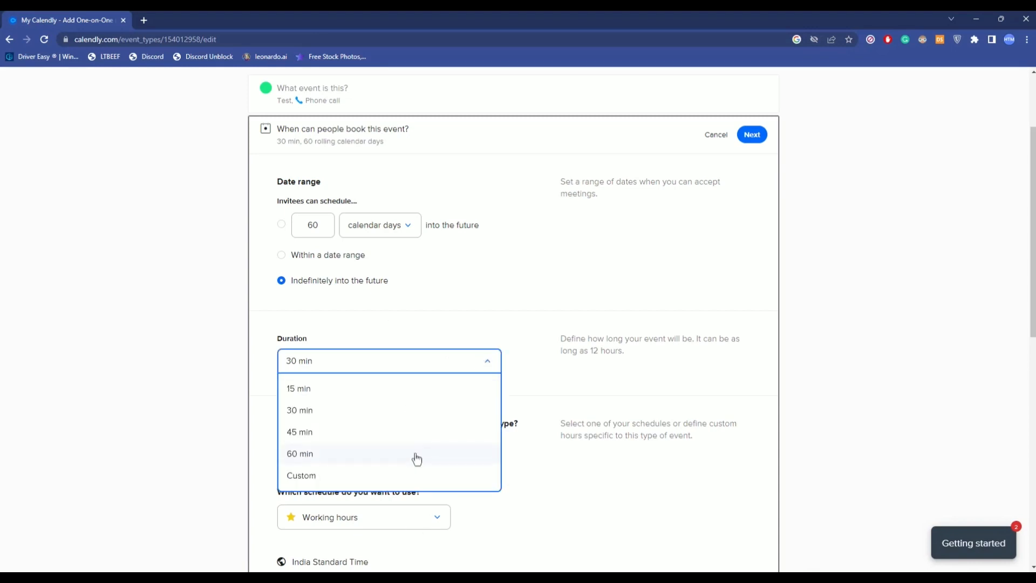
pyautogui.scroll(-1, 415, 456)
pyautogui.click(392, 421)
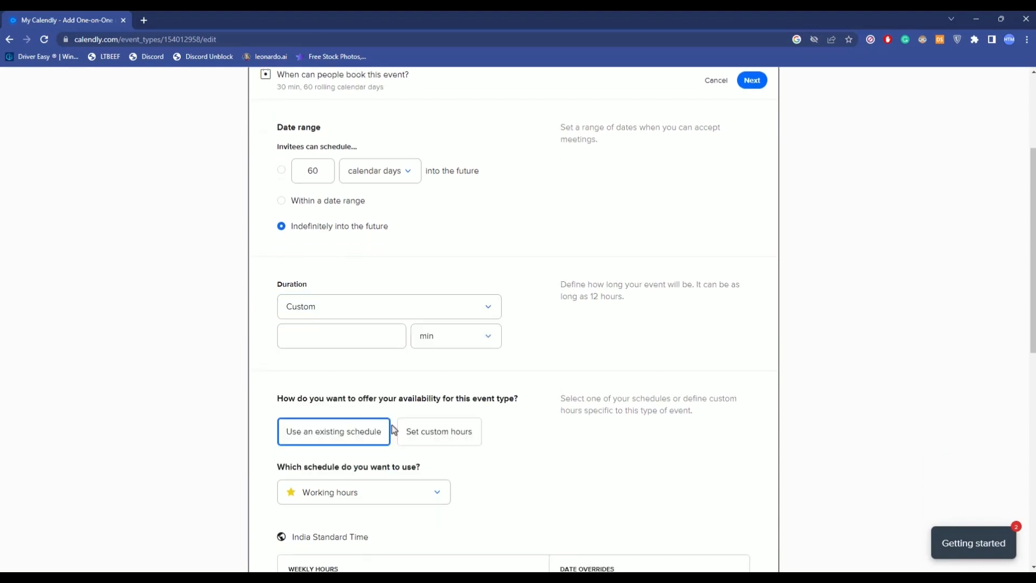
pyautogui.click(399, 332)
pyautogui.write('120')
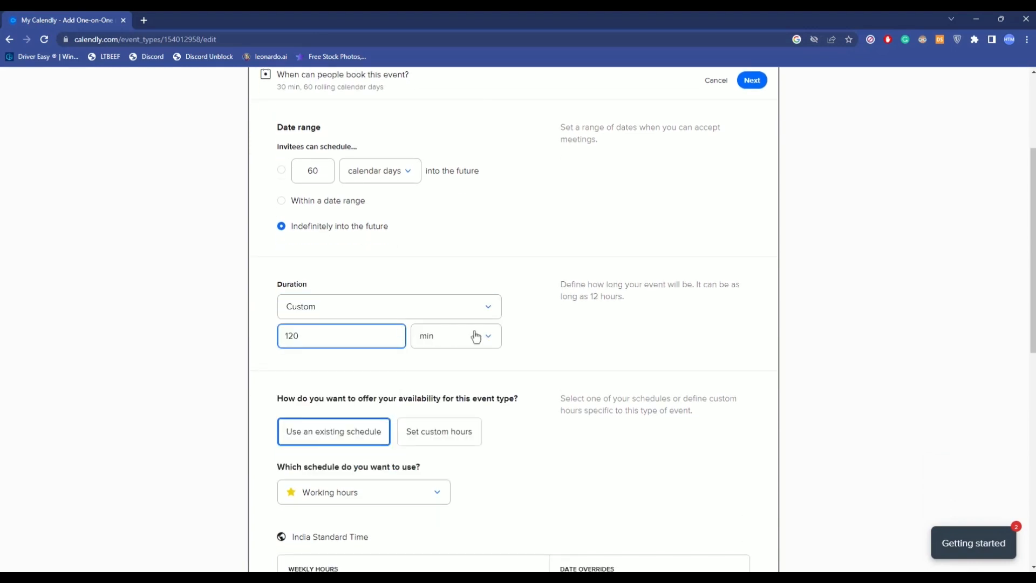
pyautogui.click(516, 332)
pyautogui.click(479, 342)
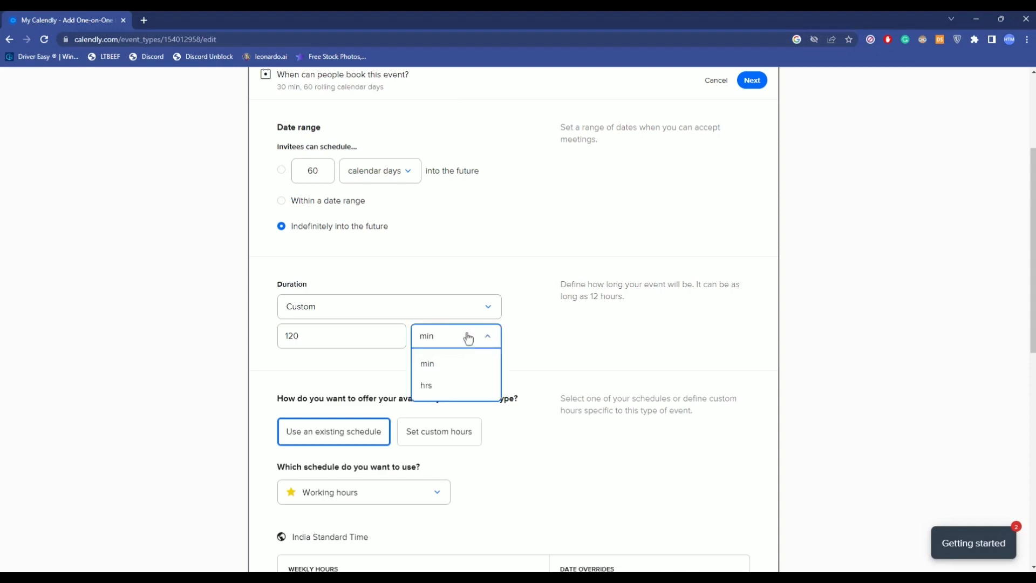
pyautogui.click(516, 346)
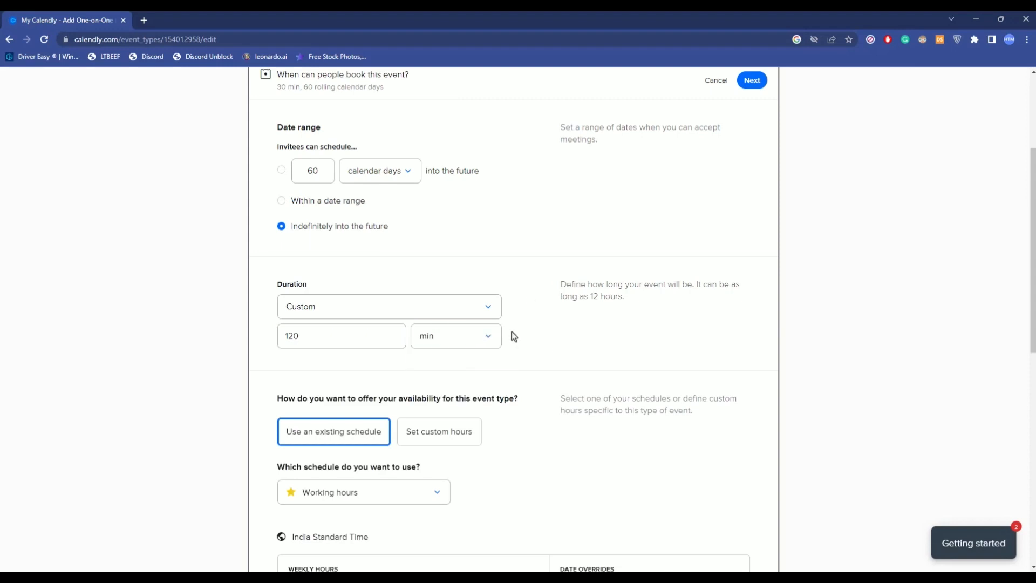
# Compare the custom hours option with the weekly hours of the existing Working hours schedule.
pyautogui.scroll(-3, 511, 332)
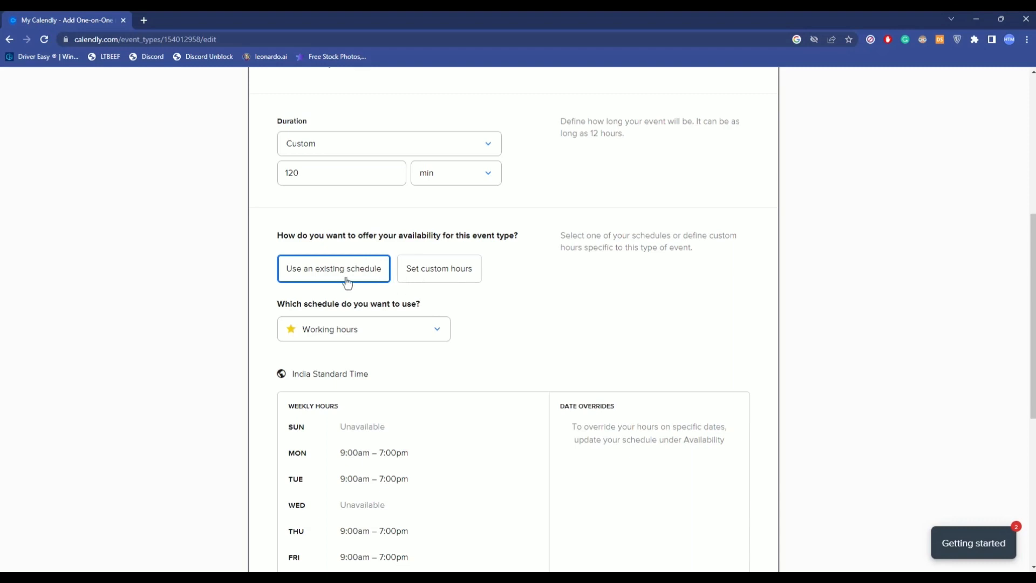
pyautogui.click(451, 277)
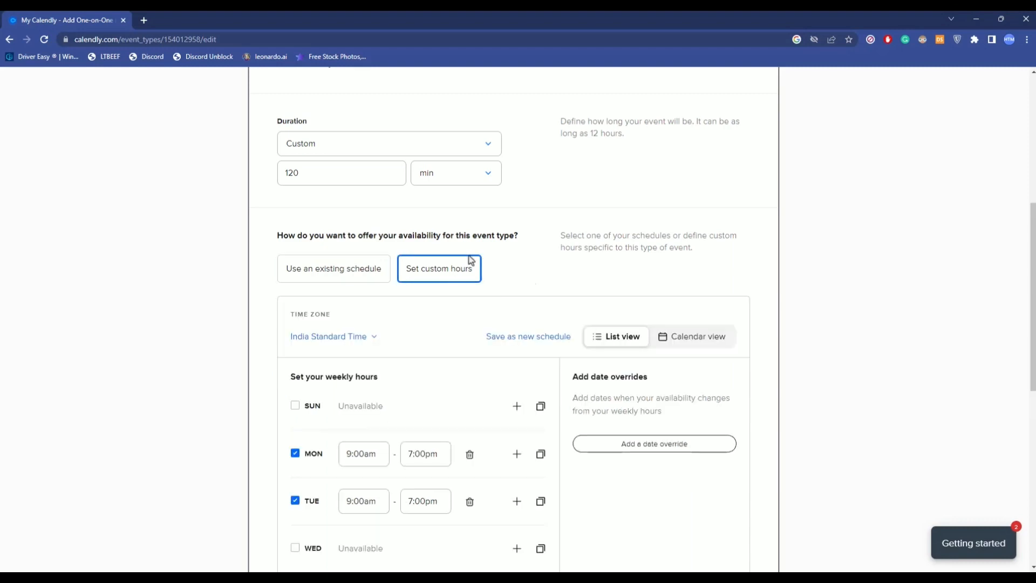
pyautogui.scroll(-5, 446, 340)
pyautogui.scroll(5, 428, 310)
pyautogui.click(367, 268)
pyautogui.scroll(-2, 367, 338)
pyautogui.moveTo(342, 308); pyautogui.dragTo(432, 479)
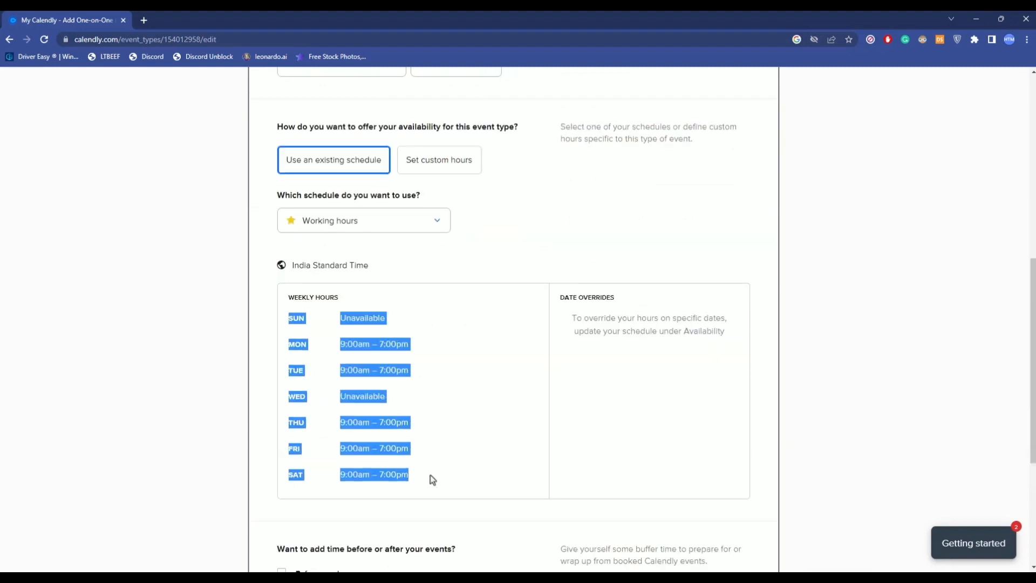
pyautogui.click(436, 416)
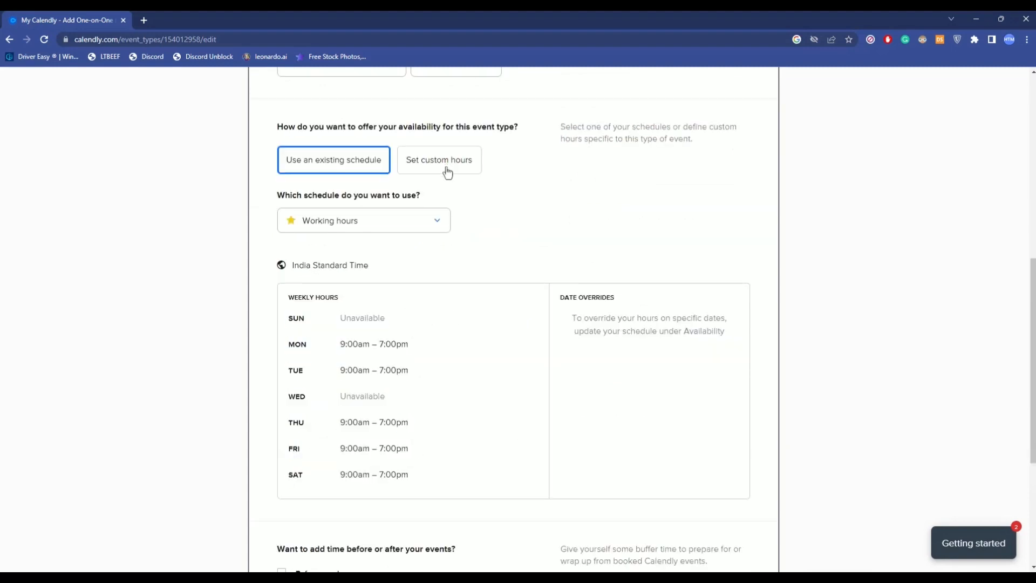
# Use custom hours with Monday set to 10:45am–6:00pm, Wednesday available from 9:00am to 5:00pm, and Saturday unavailable.
pyautogui.click(446, 171)
pyautogui.scroll(-3, 411, 397)
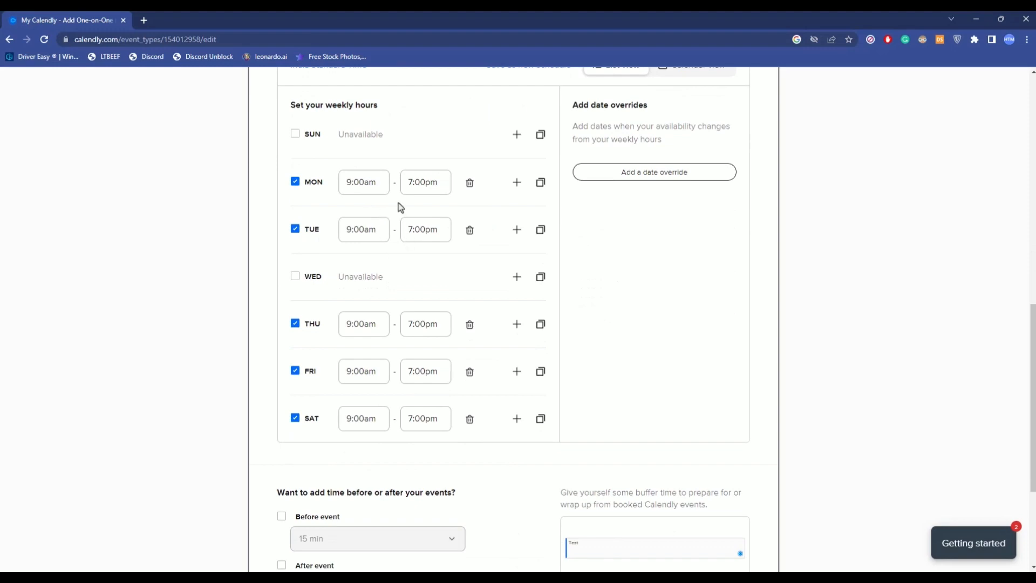
pyautogui.click(376, 182)
pyautogui.scroll(-2, 371, 285)
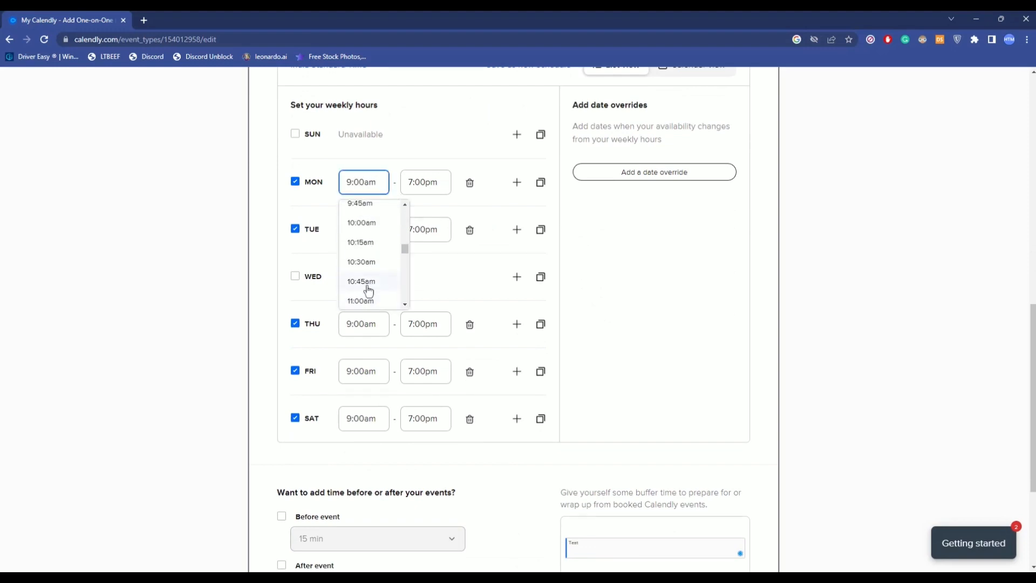
pyautogui.click(365, 292)
pyautogui.click(296, 277)
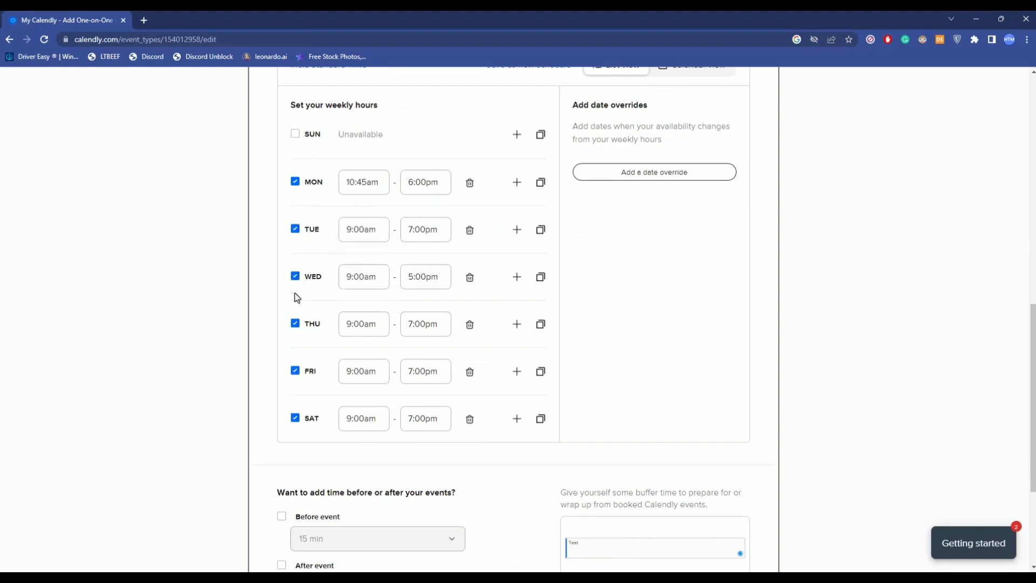
pyautogui.click(294, 418)
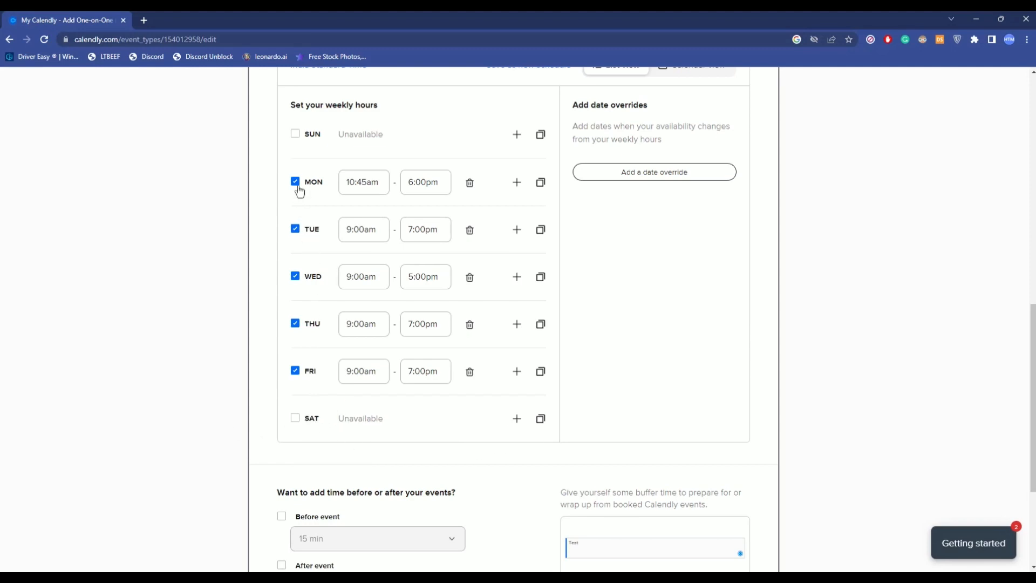
# Set Thursday's end time to 9:00pm in the custom weekly hours.
pyautogui.scroll(1, 324, 195)
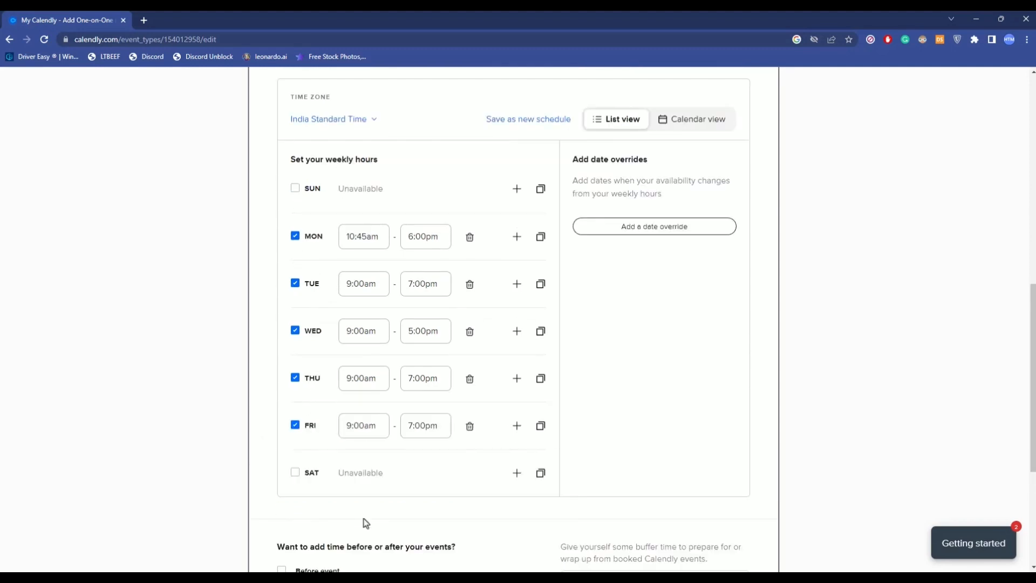
pyautogui.click(434, 381)
pyautogui.scroll(-3, 445, 491)
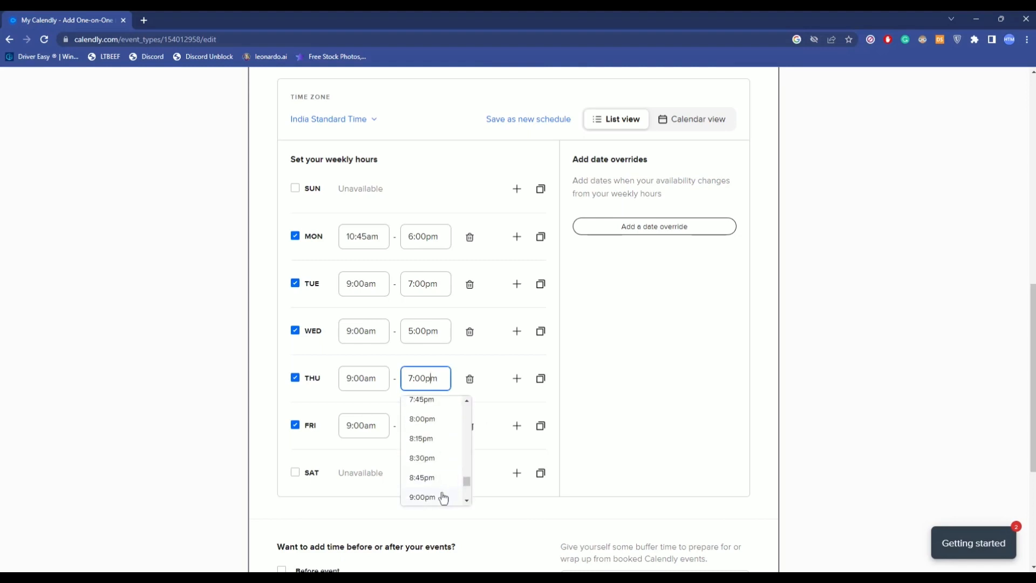
pyautogui.click(422, 497)
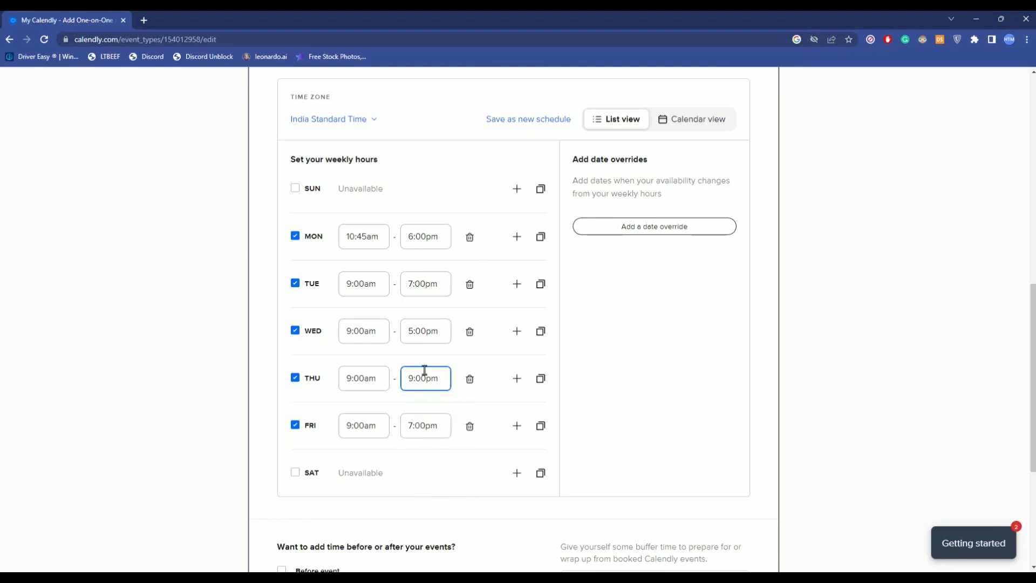
# Try a 15 min buffer before the event and look through its duration options.
pyautogui.scroll(-3, 476, 300)
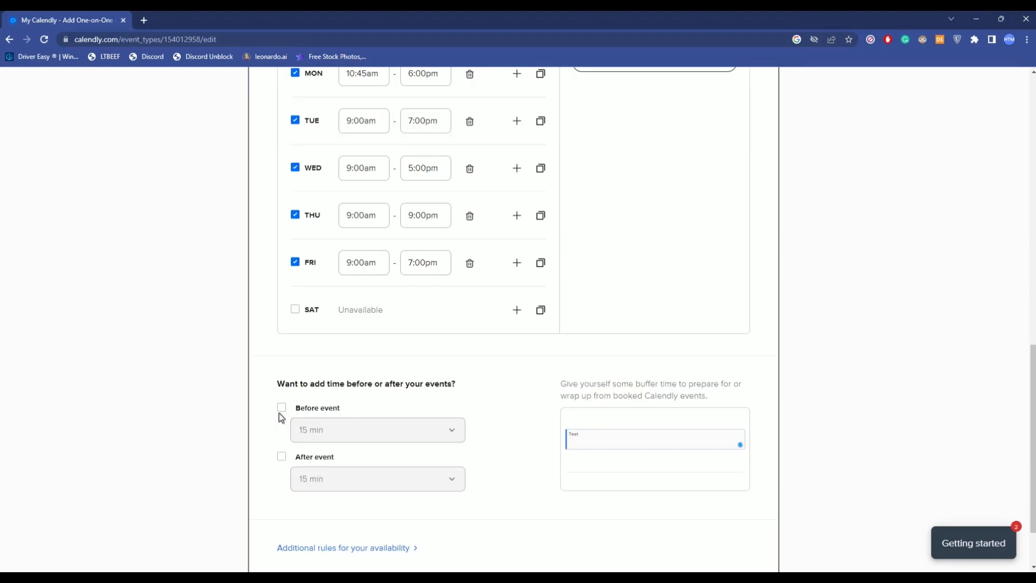
pyautogui.click(281, 408)
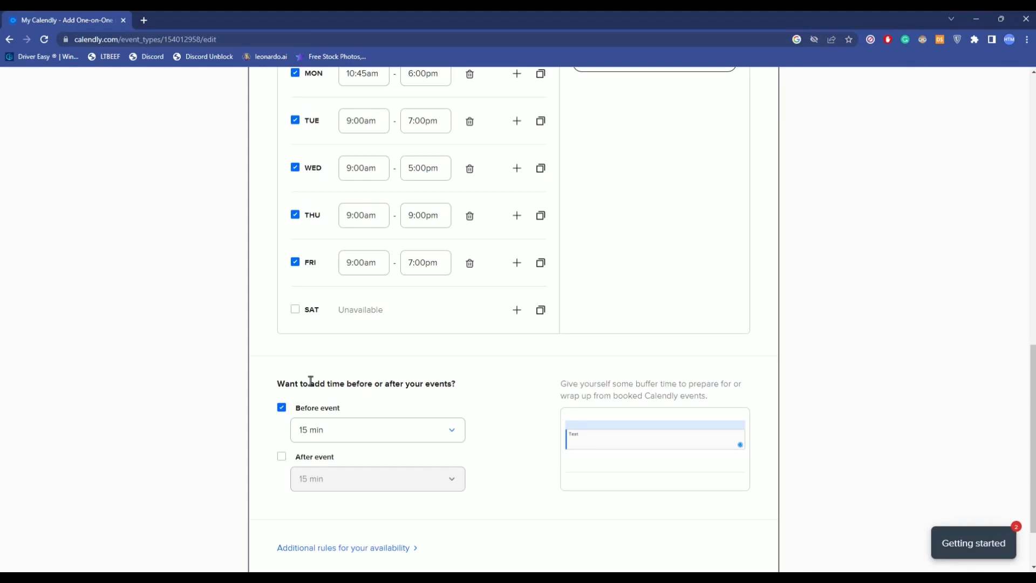
pyautogui.click(452, 430)
pyautogui.scroll(-1, 453, 435)
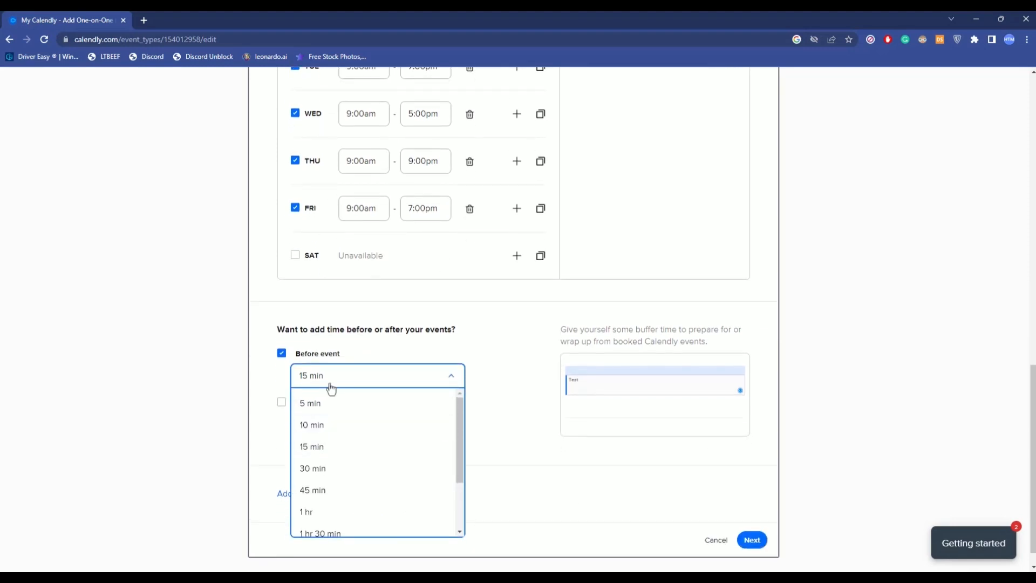
pyautogui.click(542, 459)
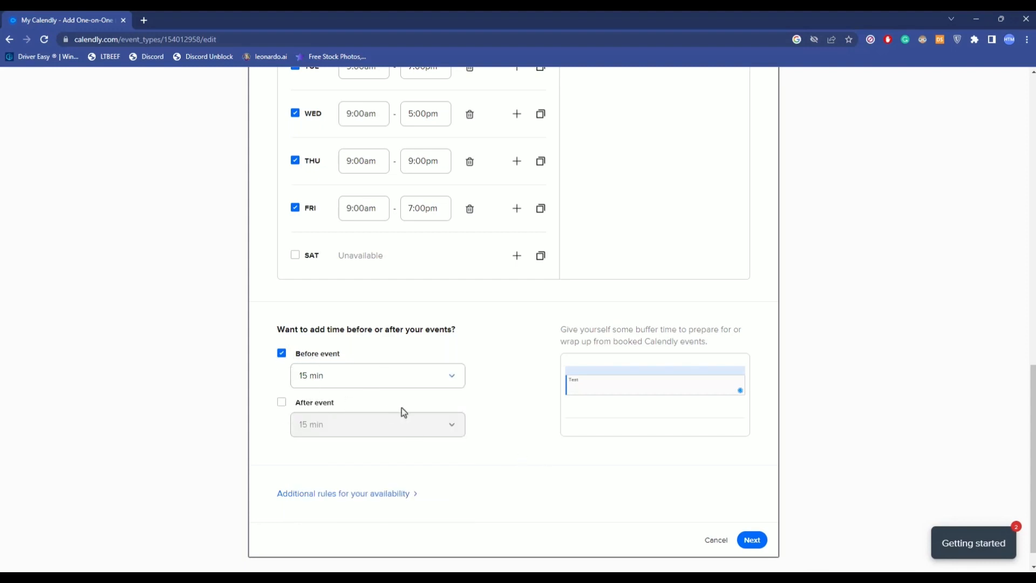
pyautogui.scroll(-1, 402, 413)
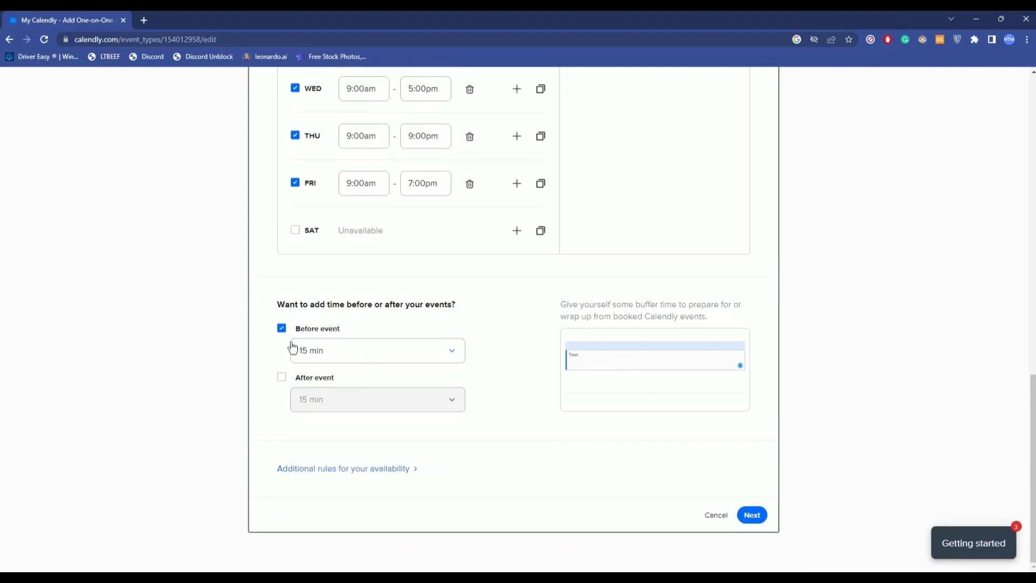
pyautogui.click(281, 329)
# Save the booking settings and return to the event types overview after viewing the Collect Payments option.
pyautogui.click(751, 514)
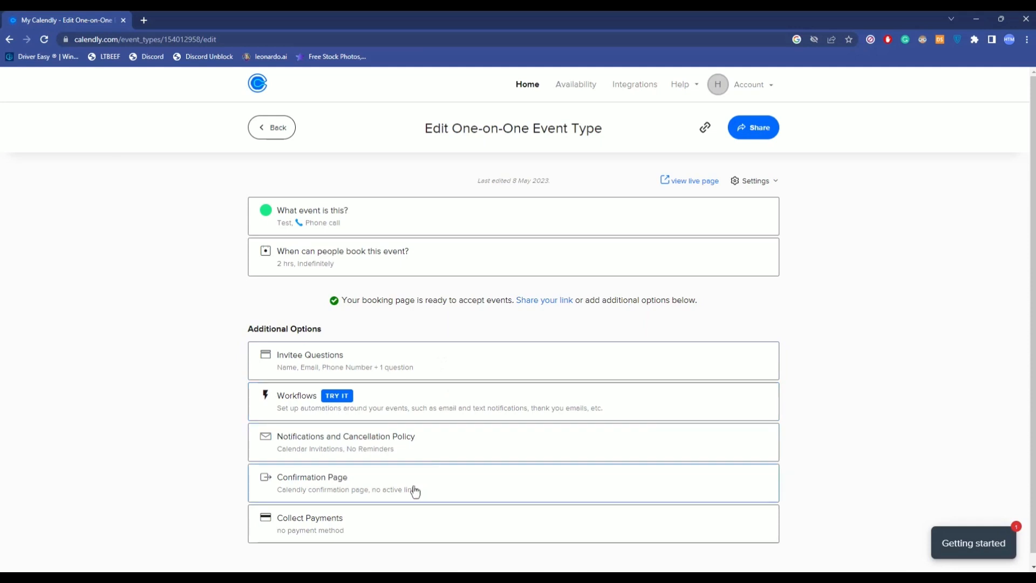
pyautogui.click(386, 530)
pyautogui.scroll(3, 548, 416)
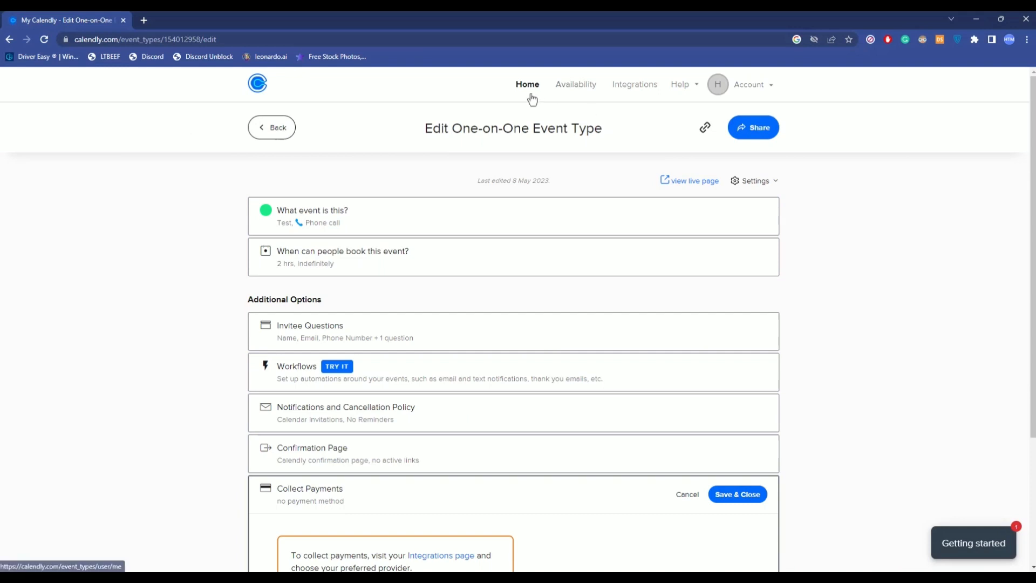
pyautogui.click(533, 92)
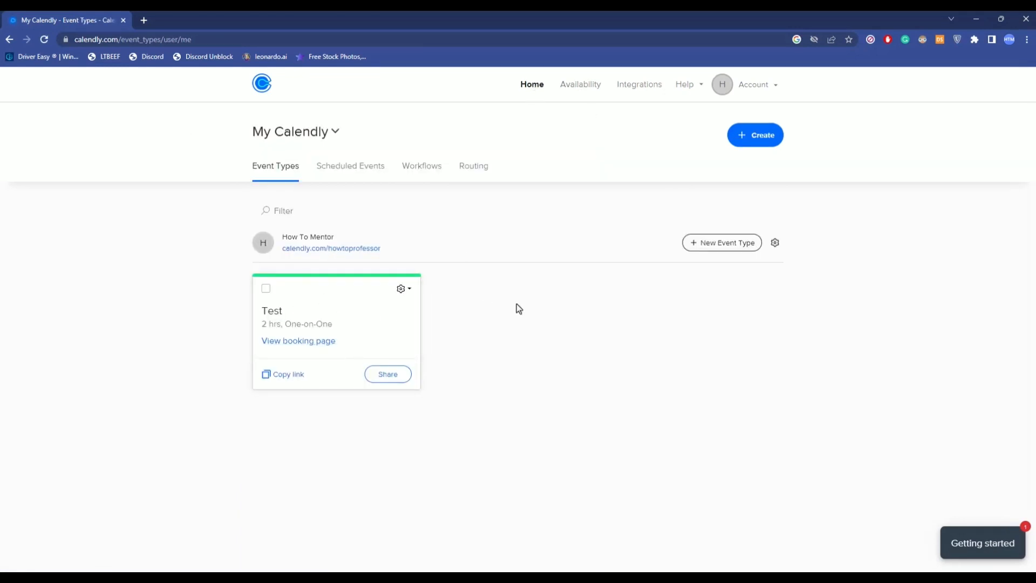
# Create a meeting poll offering May 9 at 11:00am, May 10 at 12:45pm and May 11 at about 2:45pm, and continue to its details.
pyautogui.click(743, 139)
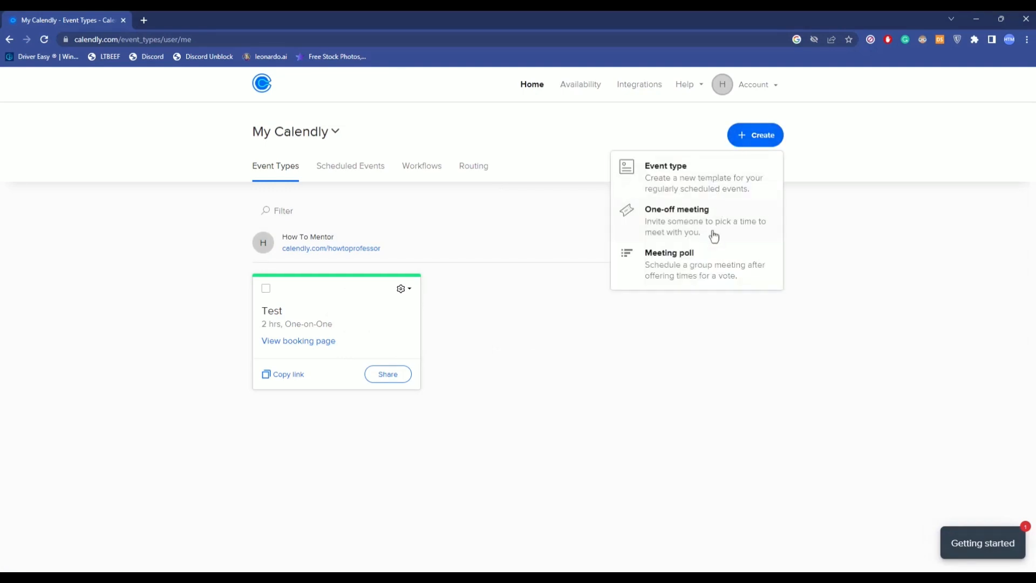
pyautogui.click(670, 269)
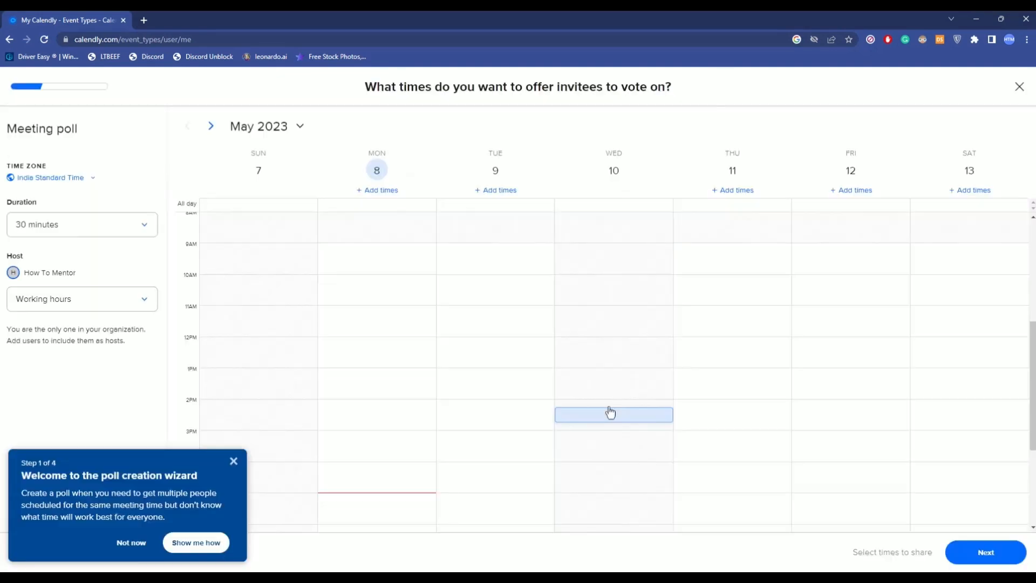
pyautogui.click(489, 314)
pyautogui.click(615, 368)
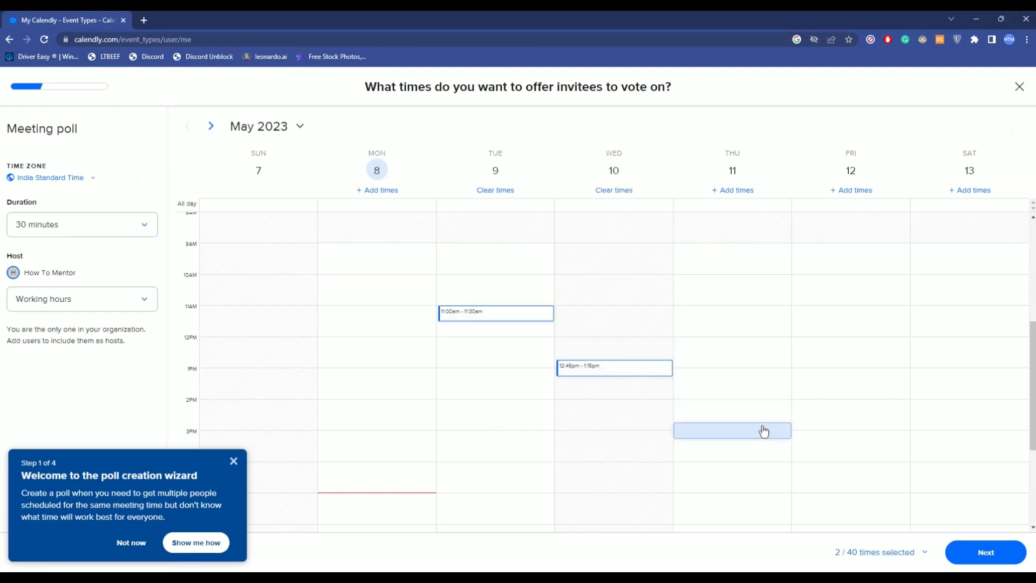
pyautogui.click(764, 427)
pyautogui.click(972, 554)
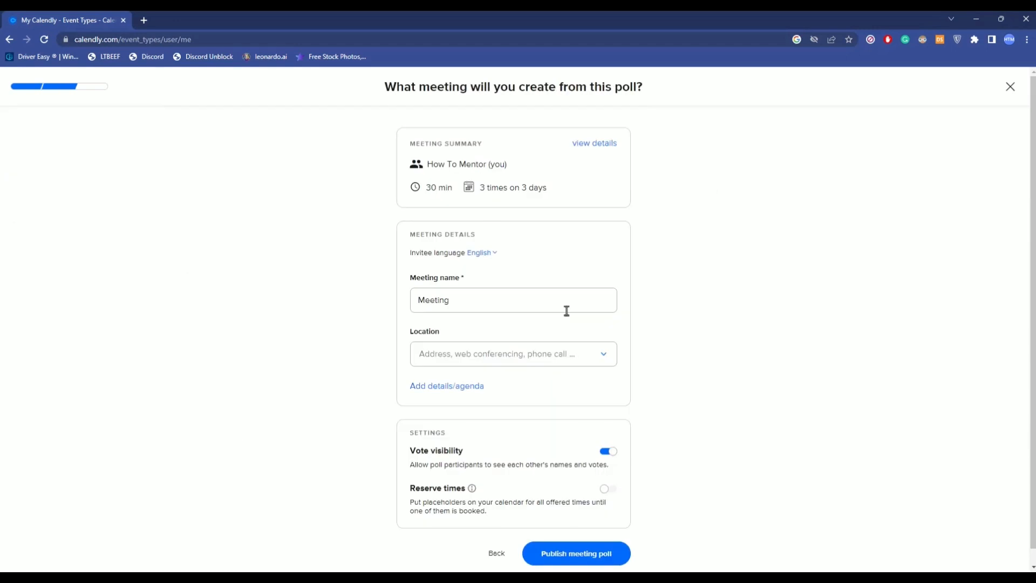
# Set the poll meeting's location to Custom with the value 55, publish the poll, and go to the scheduled events.
pyautogui.scroll(-1, 572, 377)
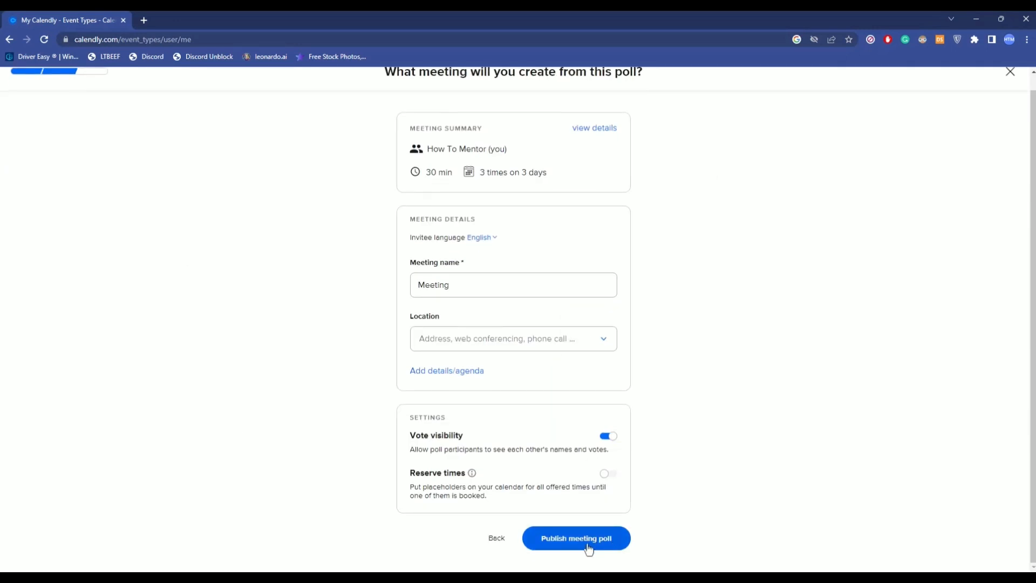
pyautogui.click(564, 340)
pyautogui.click(562, 410)
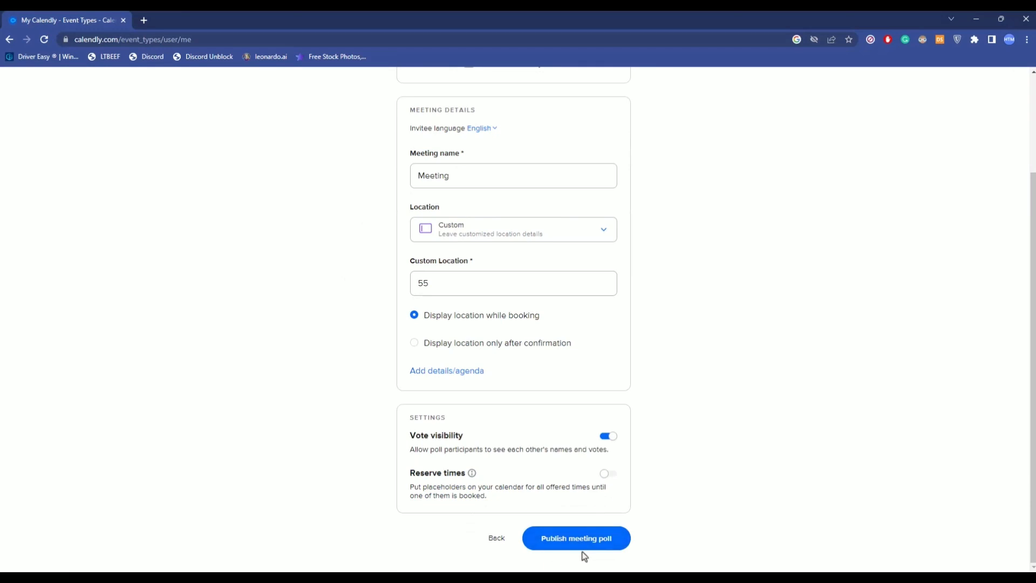
pyautogui.click(581, 546)
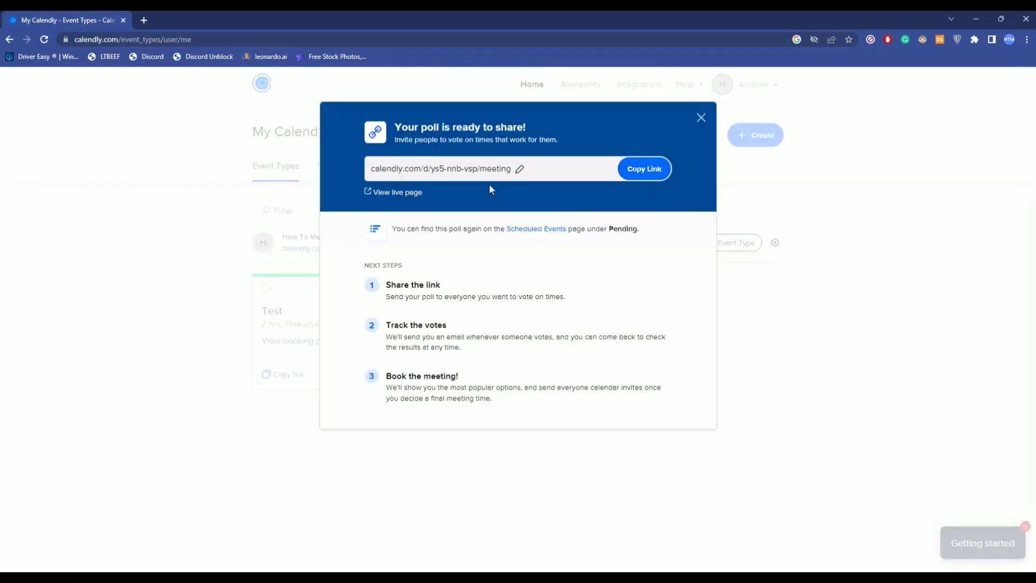
pyautogui.click(536, 229)
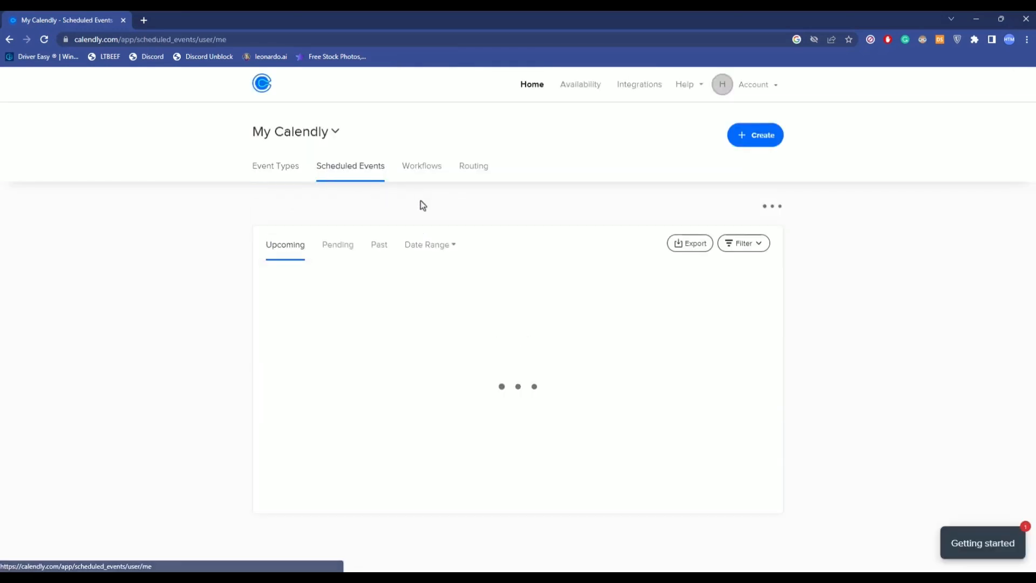